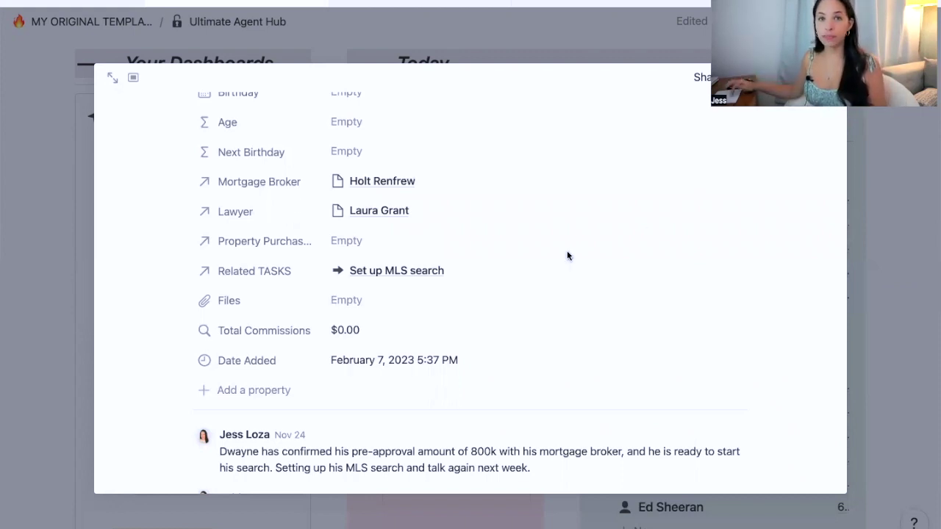
Read through the open buyer record's properties, comment, background section and action items, down to its task board.
{"action": "scroll", "coordinate": [512, 283], "scroll_direction": "down", "scroll_amount": 1}
{"action": "scroll", "coordinate": [416, 406], "scroll_direction": "down", "scroll_amount": 3}
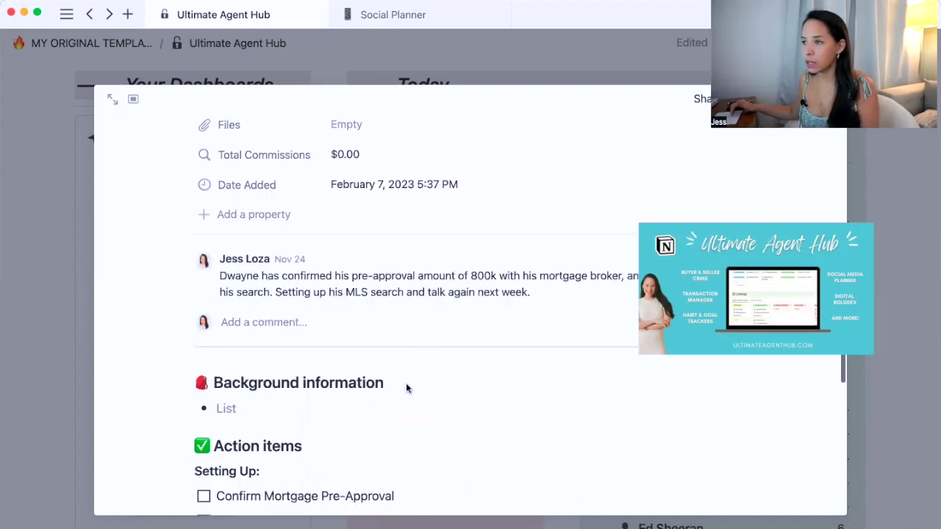
{"action": "scroll", "coordinate": [306, 244], "scroll_direction": "down", "scroll_amount": 3}
{"action": "scroll", "coordinate": [460, 254], "scroll_direction": "up", "scroll_amount": 10}
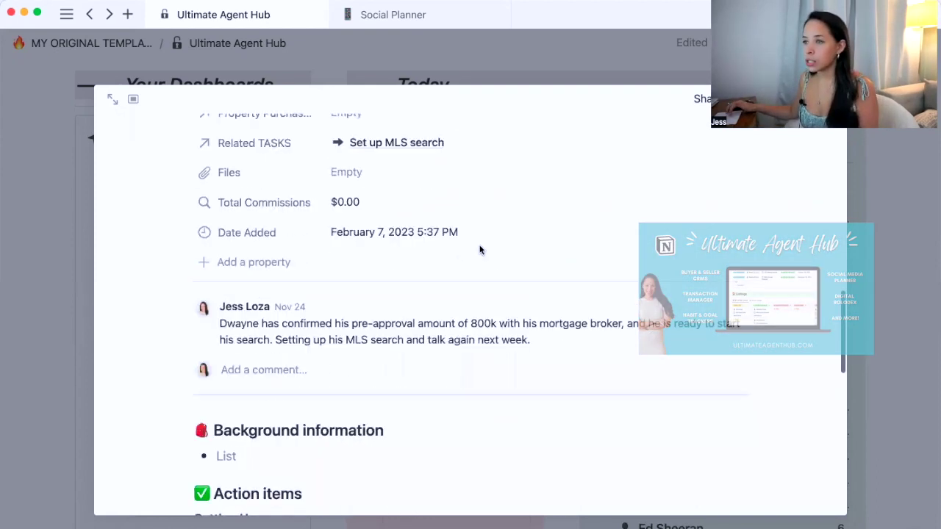
{"action": "scroll", "coordinate": [447, 253], "scroll_direction": "down", "scroll_amount": 10}
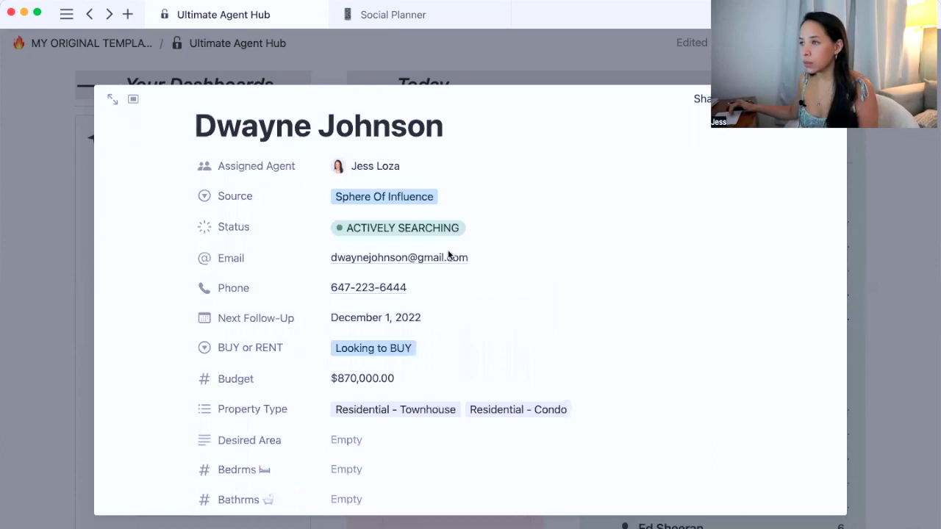
{"action": "scroll", "coordinate": [392, 266], "scroll_direction": "down", "scroll_amount": 2}
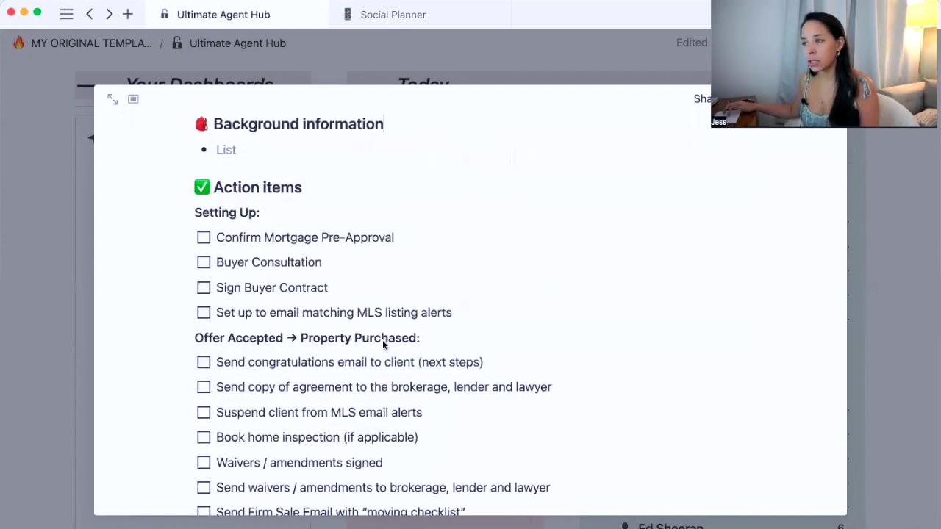
{"action": "scroll", "coordinate": [382, 339], "scroll_direction": "down", "scroll_amount": 2}
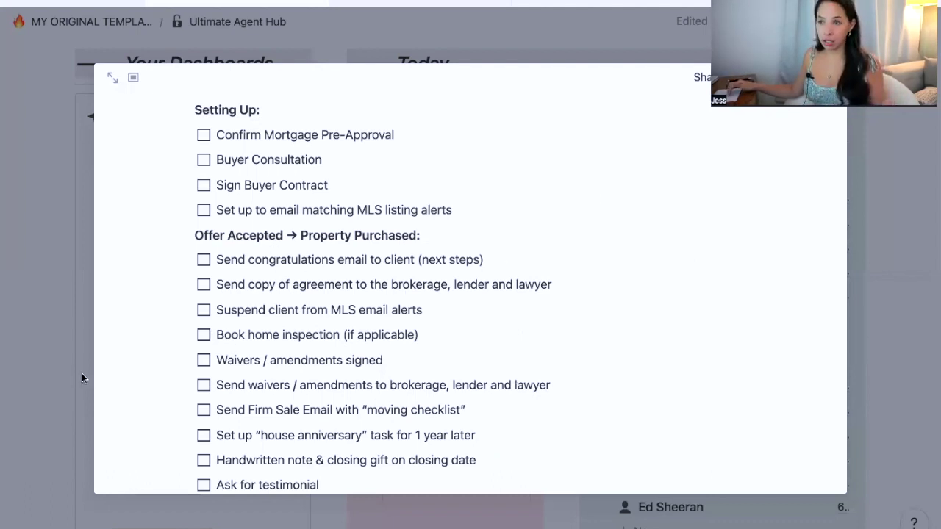
{"action": "scroll", "coordinate": [393, 229], "scroll_direction": "up", "scroll_amount": 4}
{"action": "scroll", "coordinate": [393, 228], "scroll_direction": "up", "scroll_amount": 1}
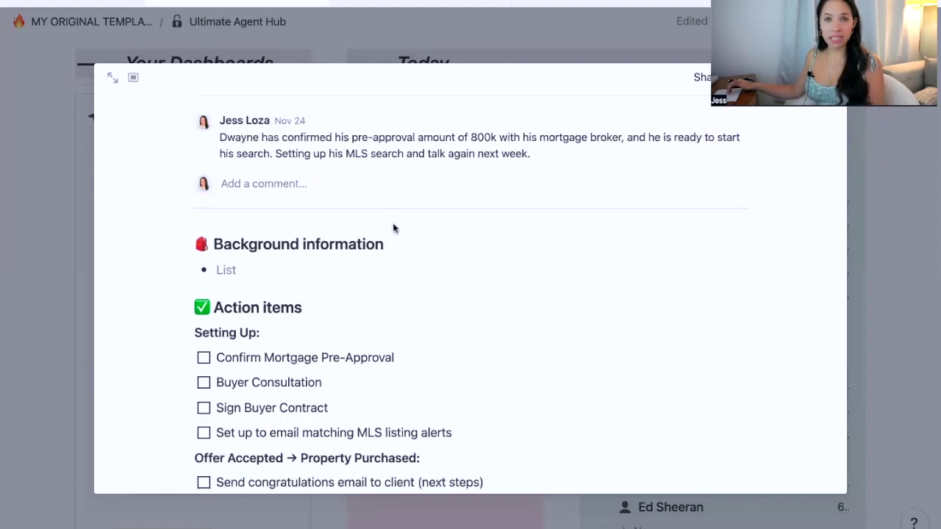
{"action": "scroll", "coordinate": [393, 229], "scroll_direction": "down", "scroll_amount": 10}
{"action": "scroll", "coordinate": [393, 227], "scroll_direction": "down", "scroll_amount": 1}
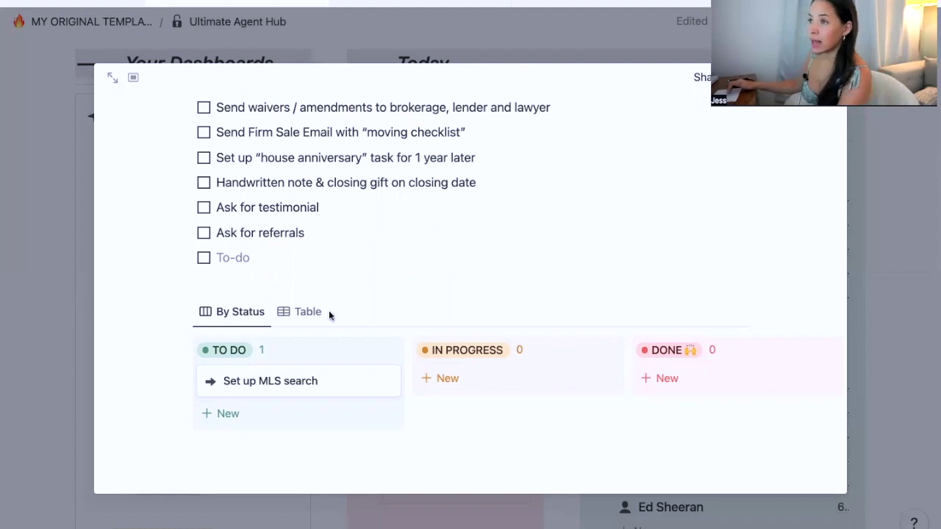
Compare the buyer record's Setting Up and Offer Accepted checklists with the status board beneath them, and look over its contact properties.
{"action": "scroll", "coordinate": [380, 286], "scroll_direction": "up", "scroll_amount": 1}
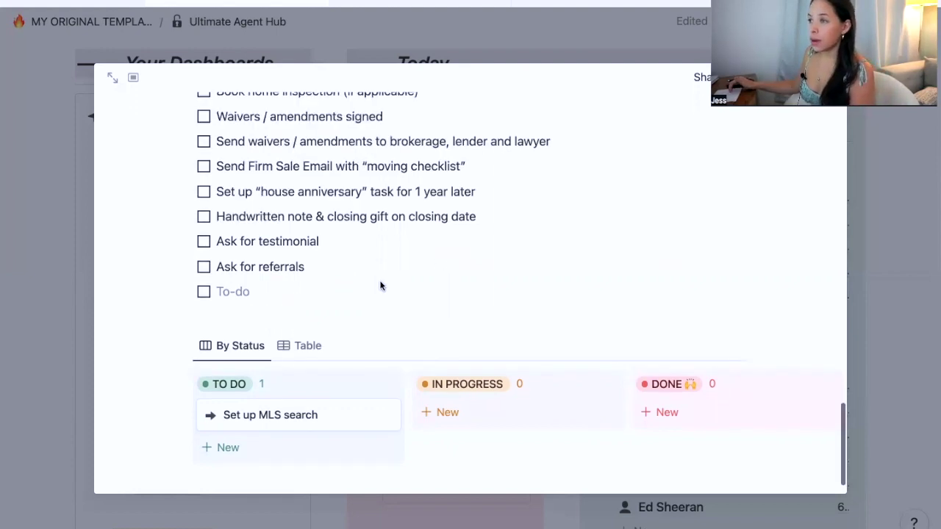
{"action": "scroll", "coordinate": [380, 286], "scroll_direction": "up", "scroll_amount": 10}
{"action": "scroll", "coordinate": [418, 226], "scroll_direction": "down", "scroll_amount": 10}
{"action": "scroll", "coordinate": [242, 214], "scroll_direction": "up", "scroll_amount": 3}
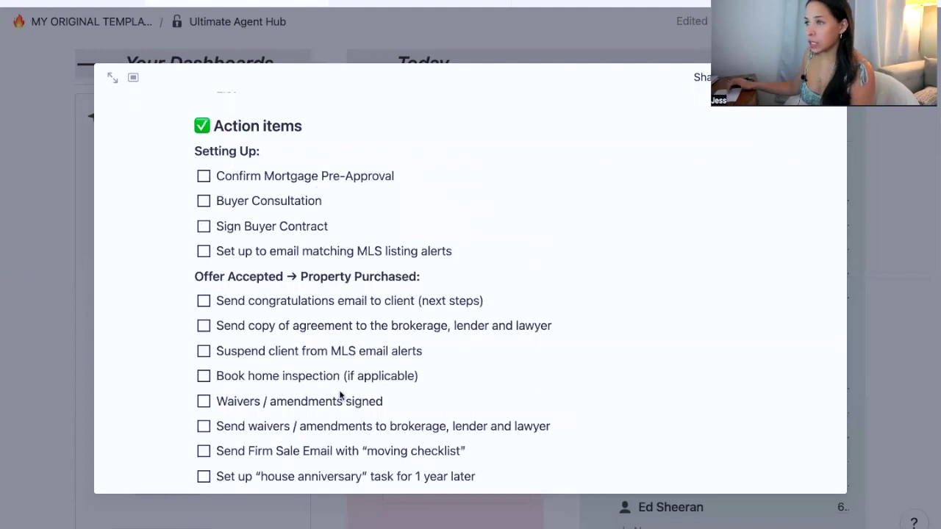
{"action": "scroll", "coordinate": [343, 395], "scroll_direction": "down", "scroll_amount": 5}
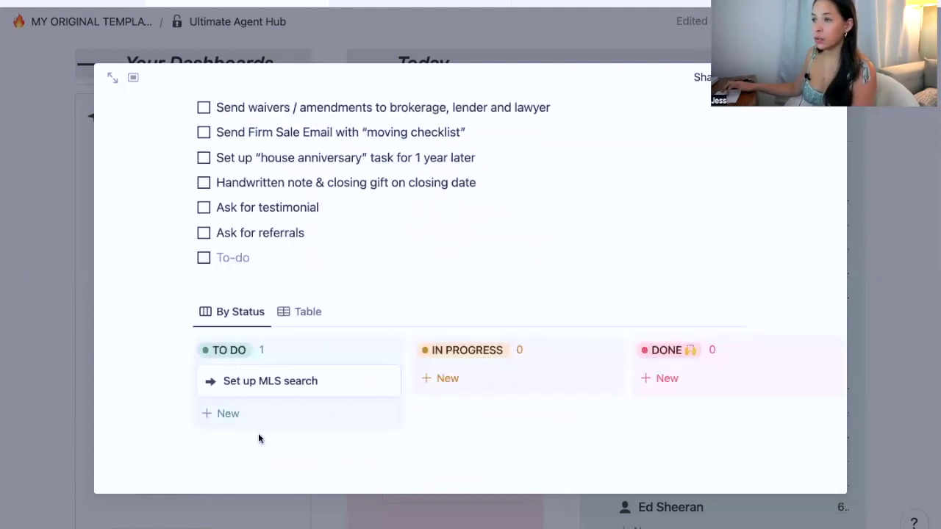
{"action": "scroll", "coordinate": [266, 326], "scroll_direction": "up", "scroll_amount": 6}
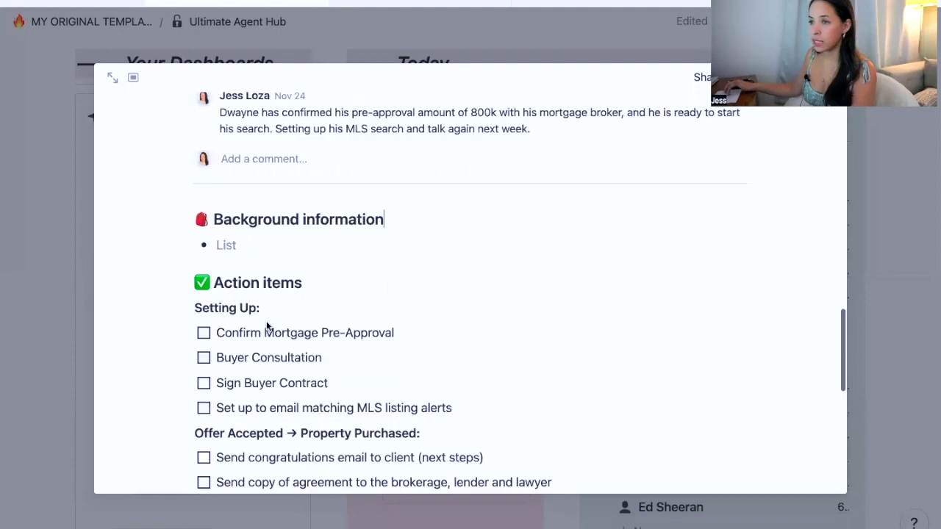
{"action": "scroll", "coordinate": [242, 279], "scroll_direction": "up", "scroll_amount": 2}
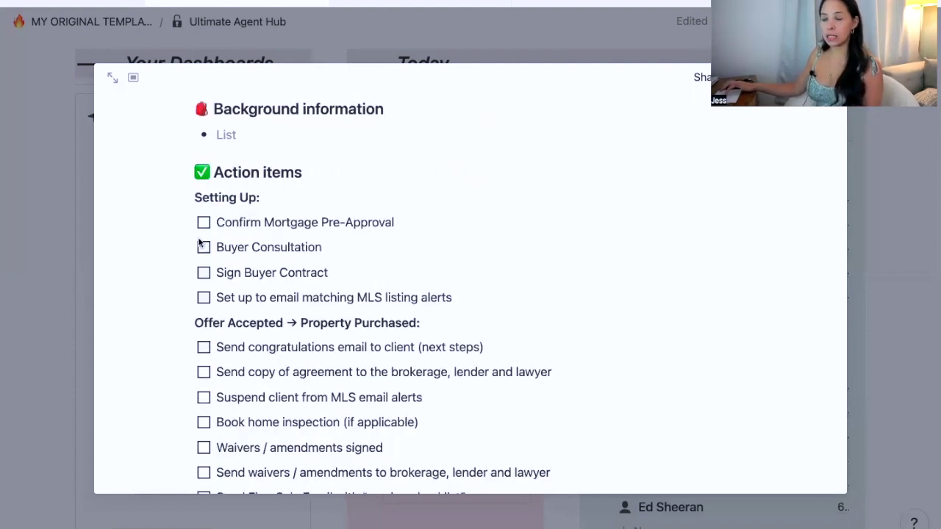
{"action": "scroll", "coordinate": [203, 300], "scroll_direction": "down", "scroll_amount": 1}
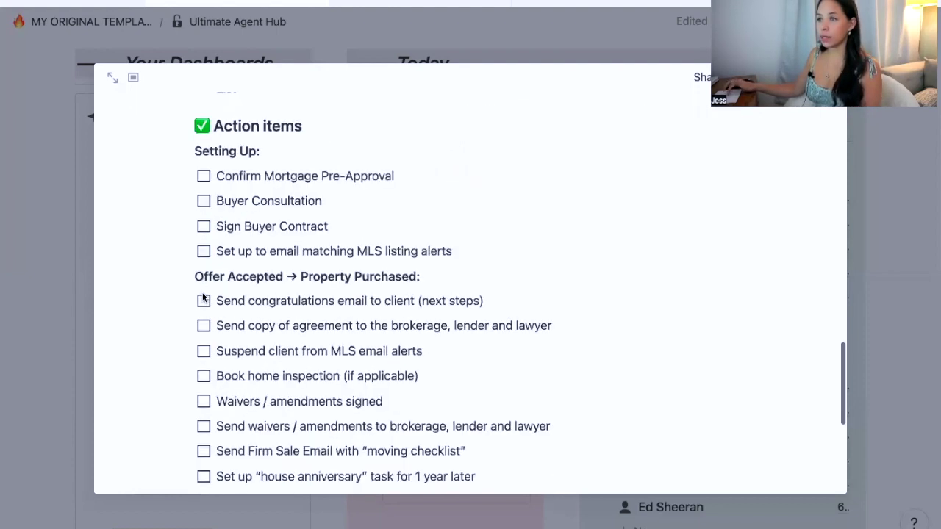
{"action": "scroll", "coordinate": [390, 120], "scroll_direction": "up", "scroll_amount": 15}
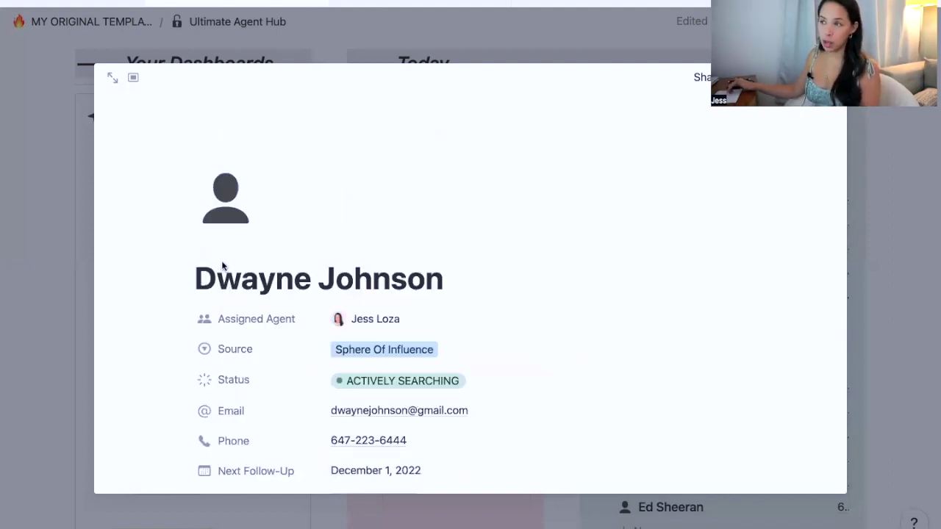
{"action": "scroll", "coordinate": [419, 242], "scroll_direction": "down", "scroll_amount": 10}
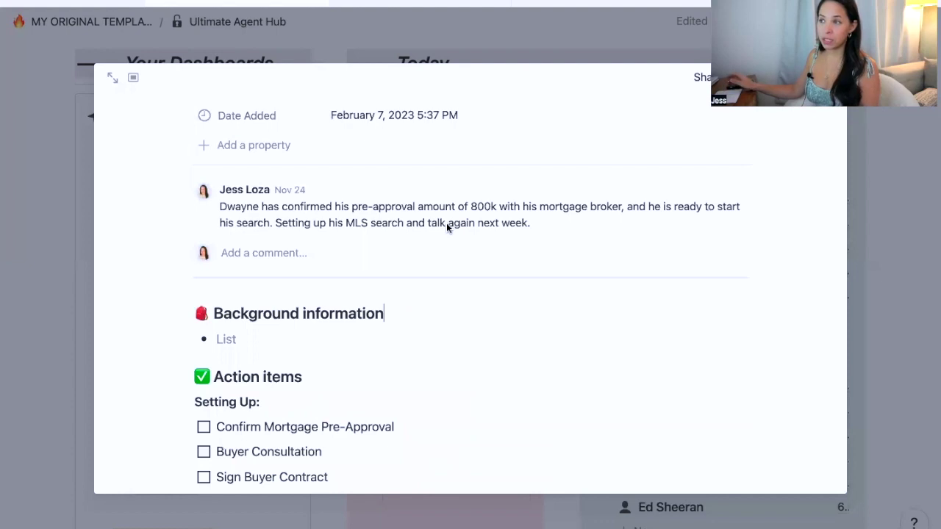
Close the buyer record and review the hub's follow-up lists, Daily Habits and Today's Tasks sections.
{"action": "left_click", "coordinate": [51, 310]}
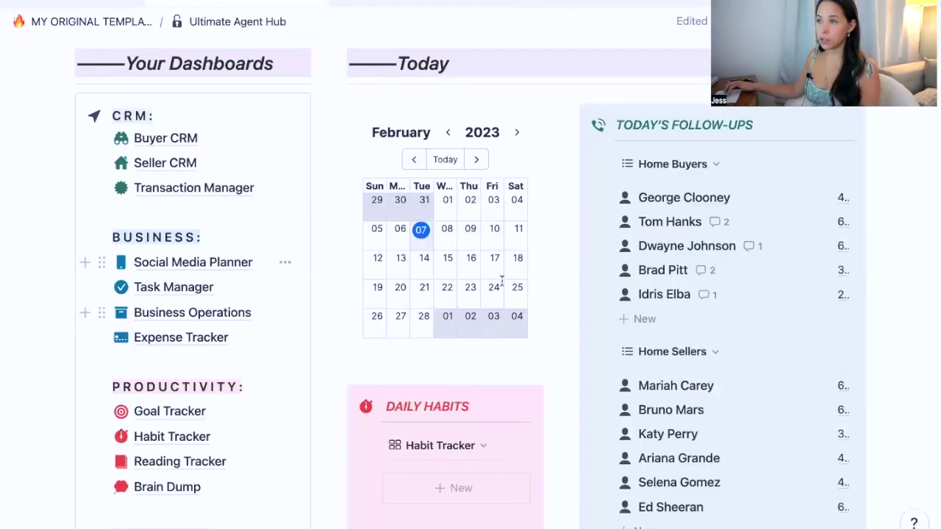
{"action": "scroll", "coordinate": [502, 281], "scroll_direction": "up", "scroll_amount": 3}
{"action": "scroll", "coordinate": [514, 413], "scroll_direction": "down", "scroll_amount": 6}
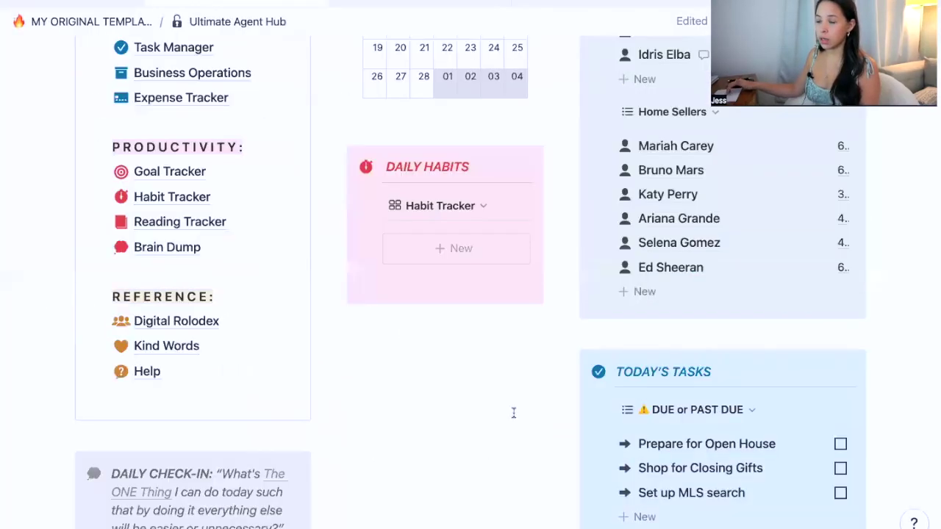
{"action": "scroll", "coordinate": [514, 411], "scroll_direction": "down", "scroll_amount": 1}
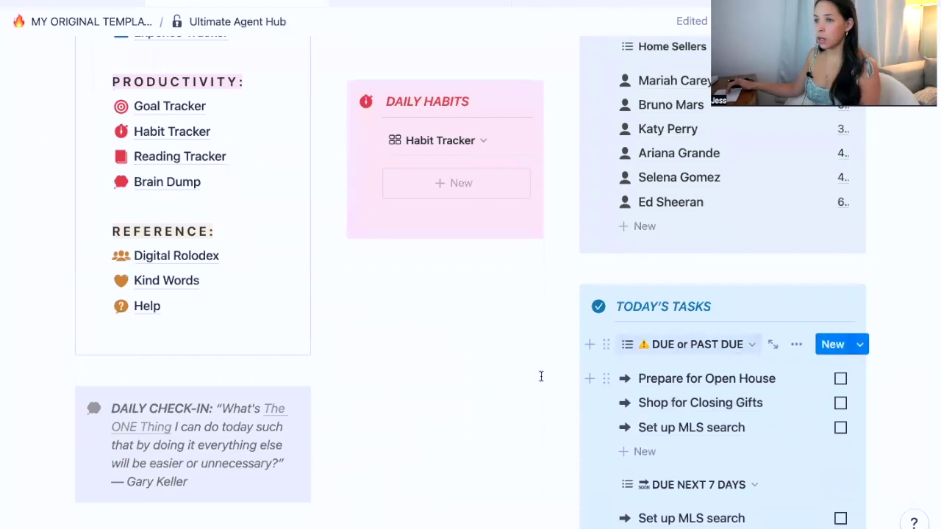
{"action": "scroll", "coordinate": [260, 304], "scroll_direction": "up", "scroll_amount": 5}
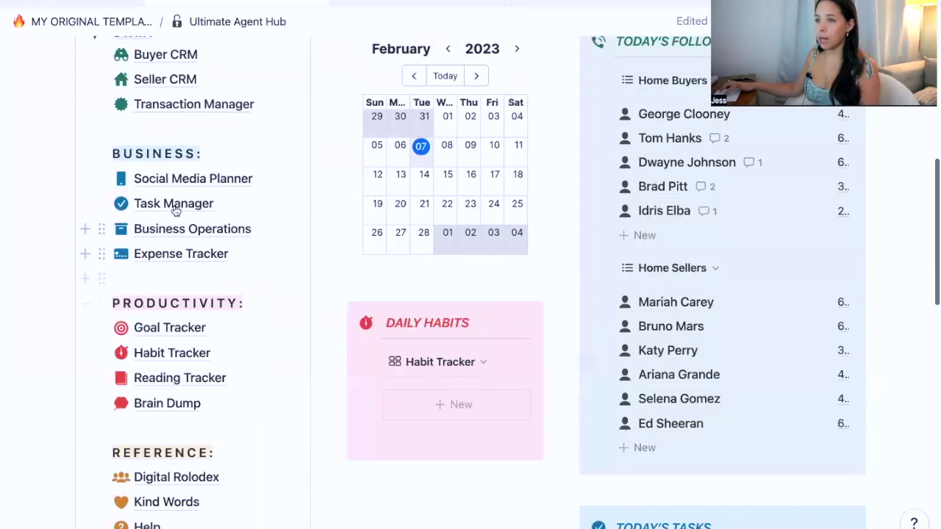
{"action": "left_click", "coordinate": [175, 211]}
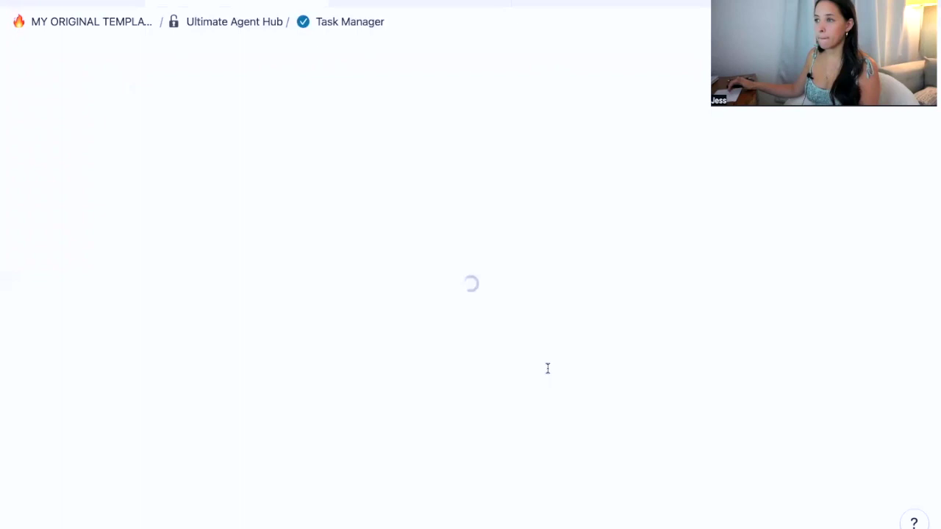
{"action": "key", "text": "super+bracketleft"}
{"action": "scroll", "coordinate": [457, 454], "scroll_direction": "down", "scroll_amount": 1}
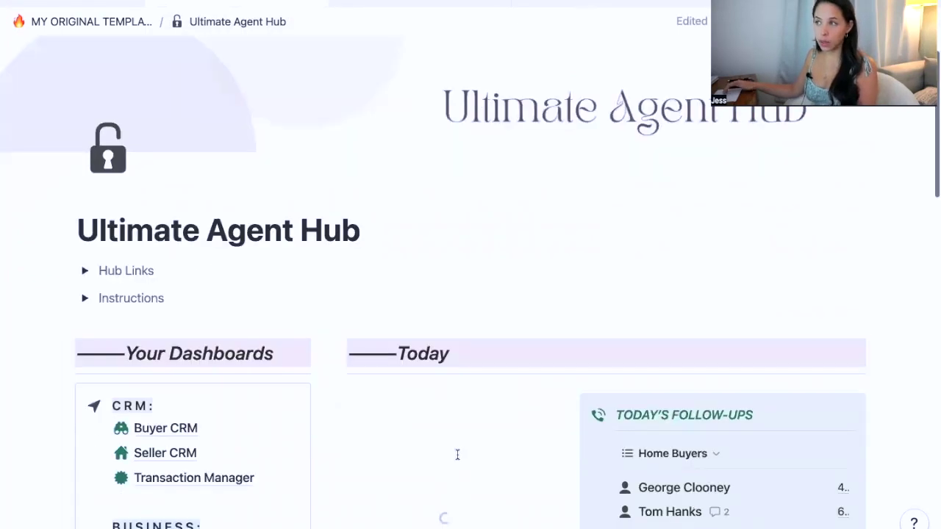
Open the Buyer CRM page and bring up the $870,000 buyer's record at its Action items checklist.
{"action": "scroll", "coordinate": [651, 275], "scroll_direction": "down", "scroll_amount": 3}
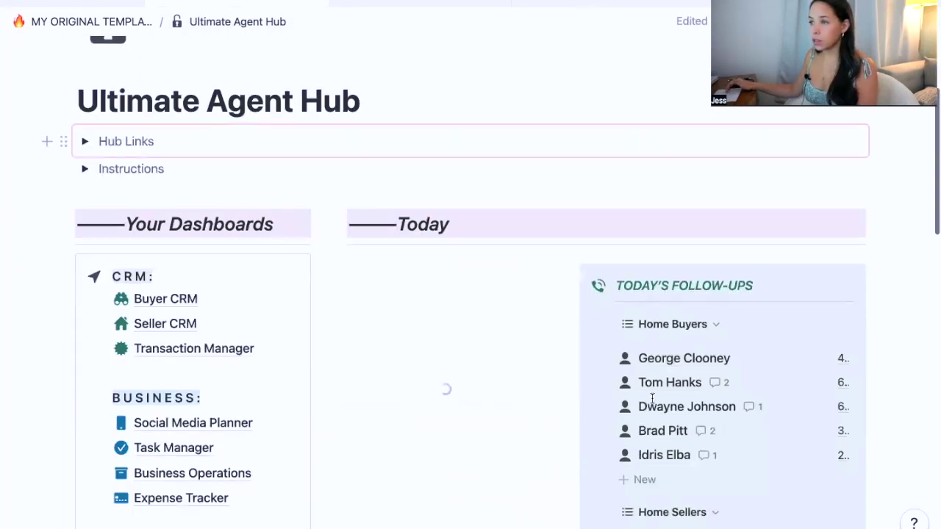
{"action": "left_click", "coordinate": [165, 305]}
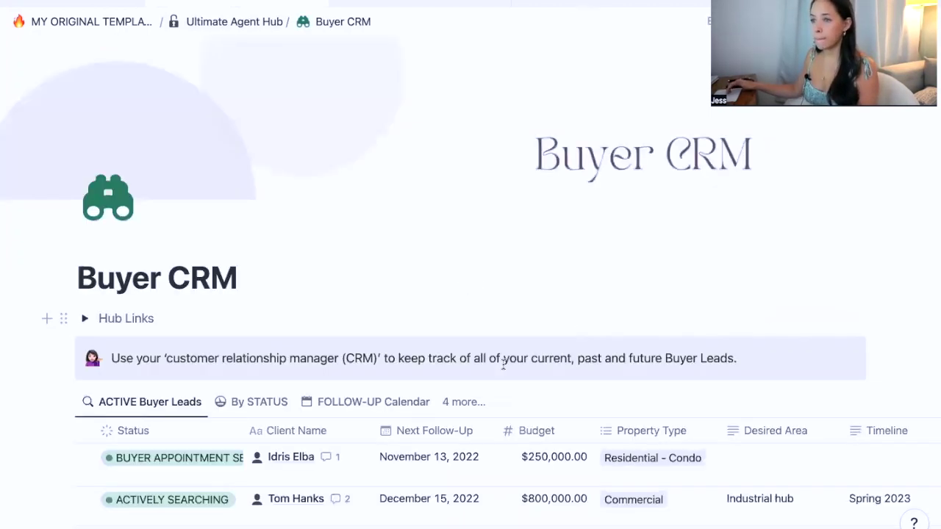
{"action": "scroll", "coordinate": [503, 364], "scroll_direction": "down", "scroll_amount": 5}
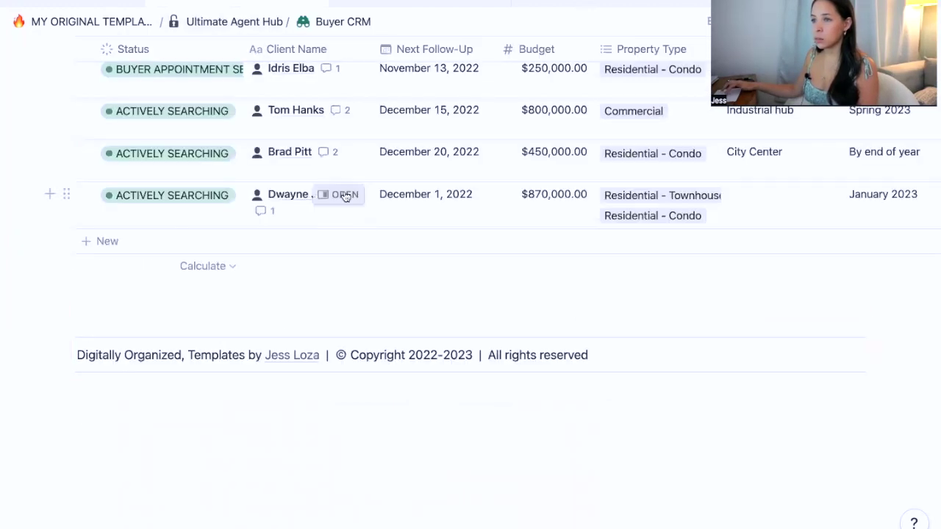
{"action": "left_click", "coordinate": [345, 195]}
{"action": "scroll", "coordinate": [495, 360], "scroll_direction": "down", "scroll_amount": 6}
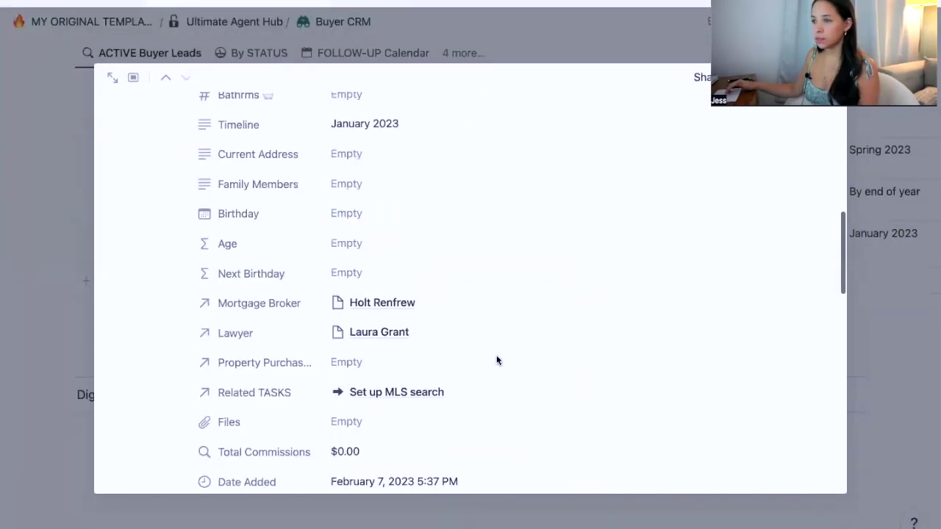
{"action": "scroll", "coordinate": [496, 360], "scroll_direction": "down", "scroll_amount": 8}
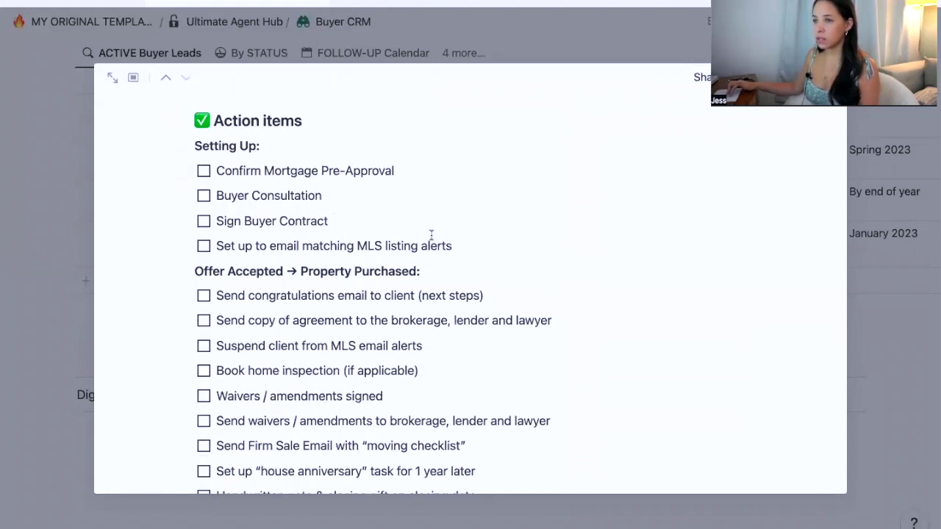
Move the Confirm Mortgage Pre-Approval checklist item into the task board's TO DO column, and select the remaining Setting Up items.
{"action": "left_click_drag", "start_coordinate": [432, 233], "coordinate": [438, 253]}
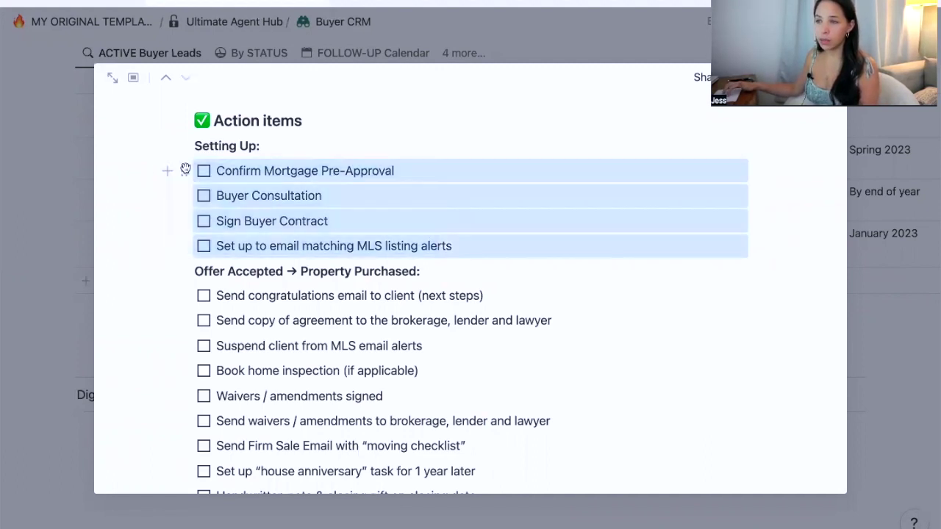
{"action": "left_click_drag", "start_coordinate": [183, 171], "coordinate": [286, 309]}
{"action": "scroll", "coordinate": [174, 355], "scroll_direction": "down", "scroll_amount": 1}
{"action": "scroll", "coordinate": [160, 351], "scroll_direction": "down", "scroll_amount": 1}
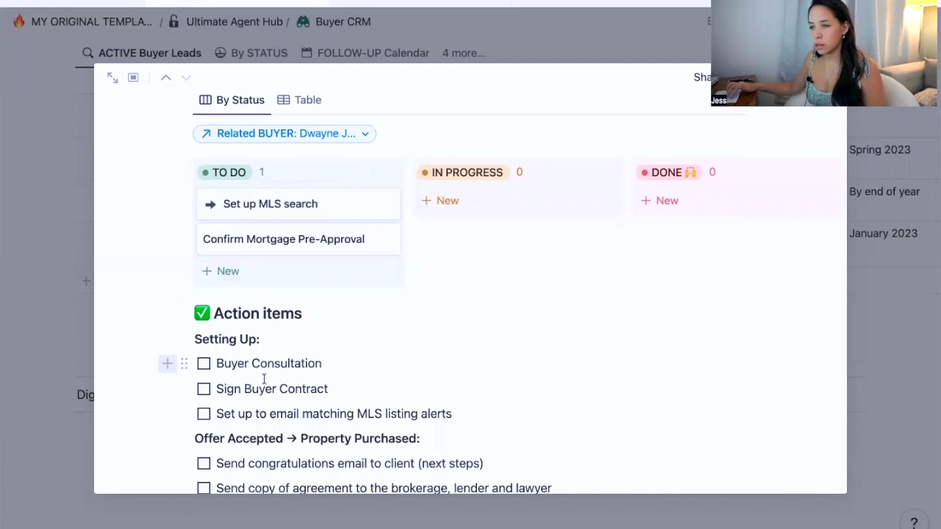
{"action": "mouse_move", "coordinate": [166, 360]}
{"action": "left_mouse_down"}
{"action": "mouse_move", "coordinate": [186, 375]}
{"action": "mouse_move", "coordinate": [185, 363]}
{"action": "left_mouse_up"}
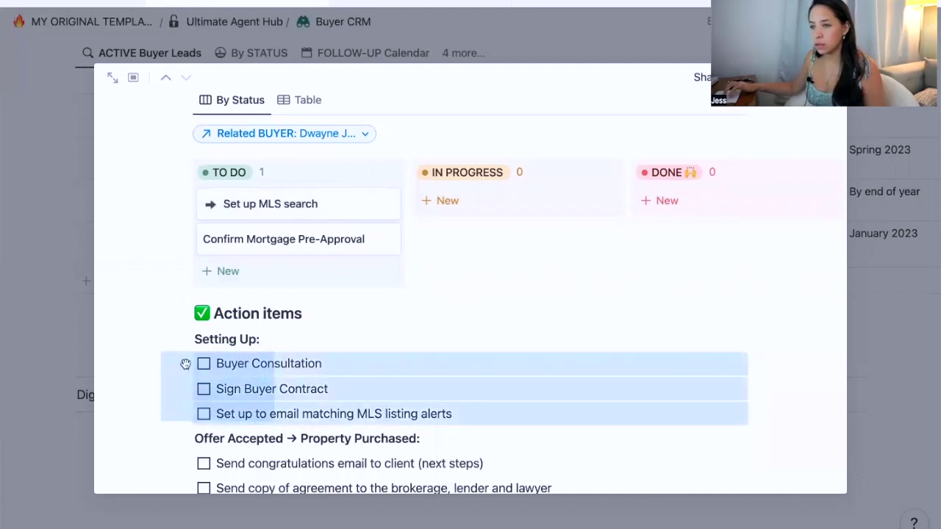
Open the Confirm Mortgage Pre-Approval task and set its deadline to February 14, 2023.
{"action": "mouse_move", "coordinate": [229, 265]}
{"action": "left_mouse_down"}
{"action": "mouse_move", "coordinate": [228, 255]}
{"action": "mouse_move", "coordinate": [233, 263]}
{"action": "left_mouse_up"}
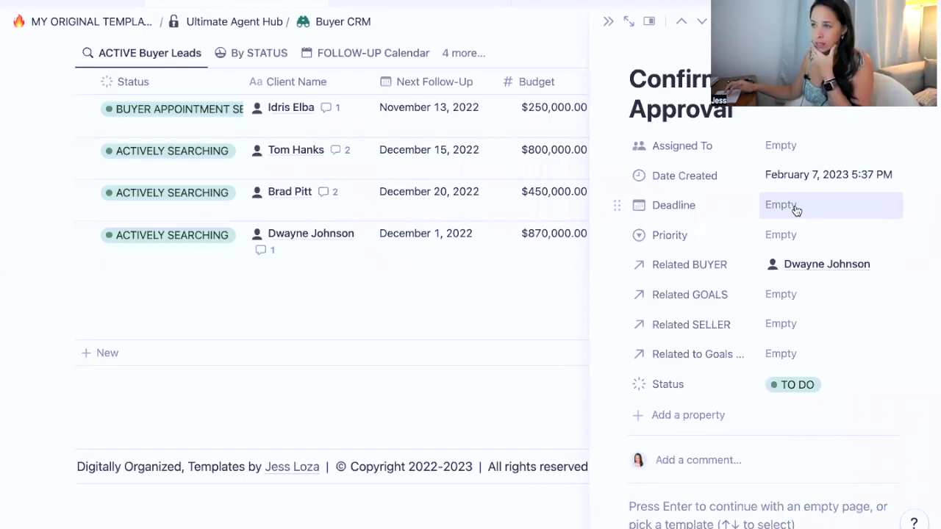
{"action": "left_click", "coordinate": [794, 211]}
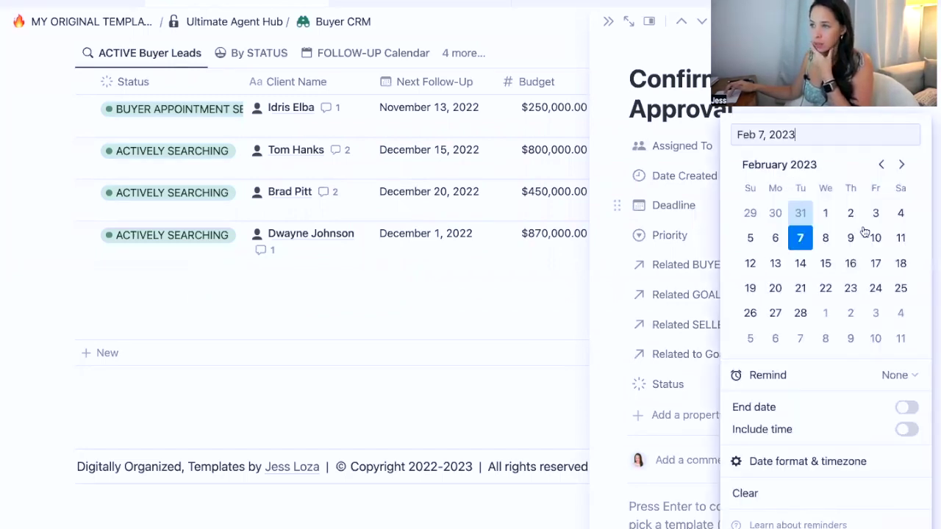
{"action": "left_click", "coordinate": [799, 264]}
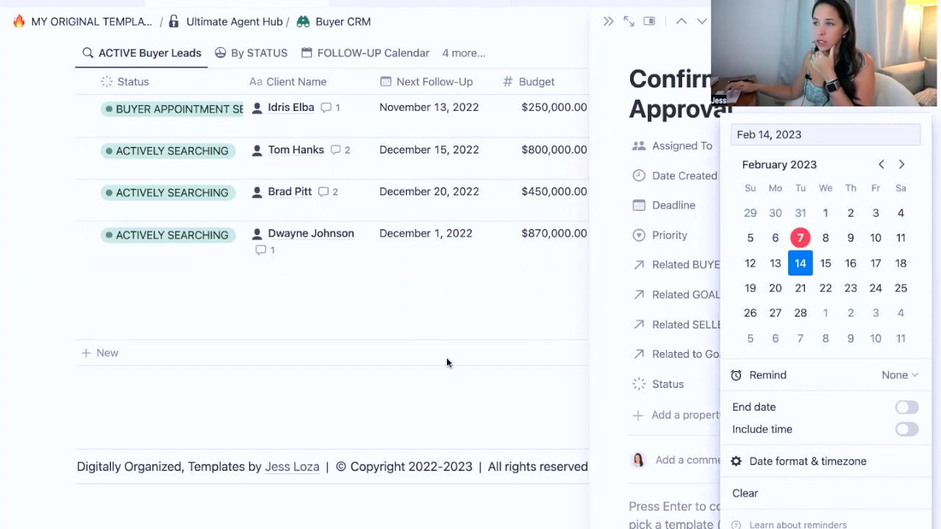
{"action": "left_click", "coordinate": [452, 293]}
Leave the Buyer CRM and return to the Ultimate Agent Hub page.
{"action": "scroll", "coordinate": [208, 27], "scroll_direction": "up", "scroll_amount": 5}
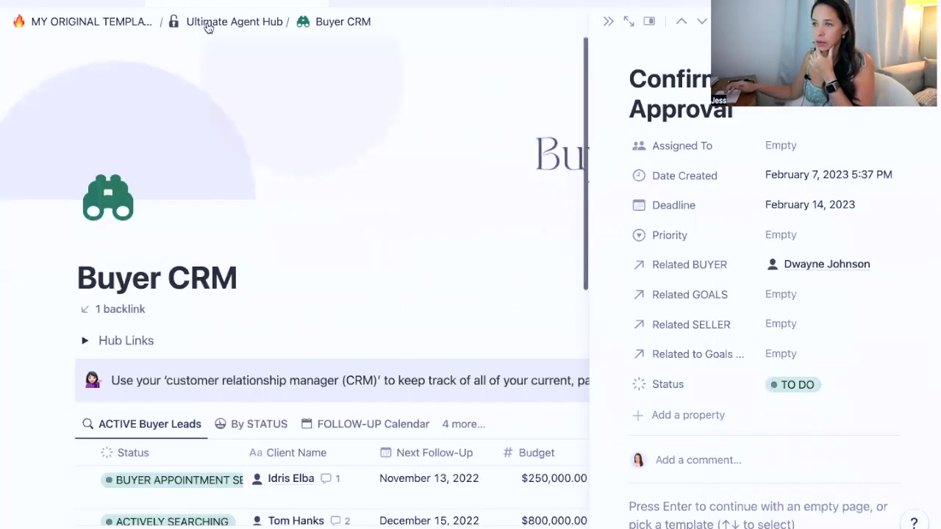
{"action": "scroll", "coordinate": [208, 28], "scroll_direction": "down", "scroll_amount": 3}
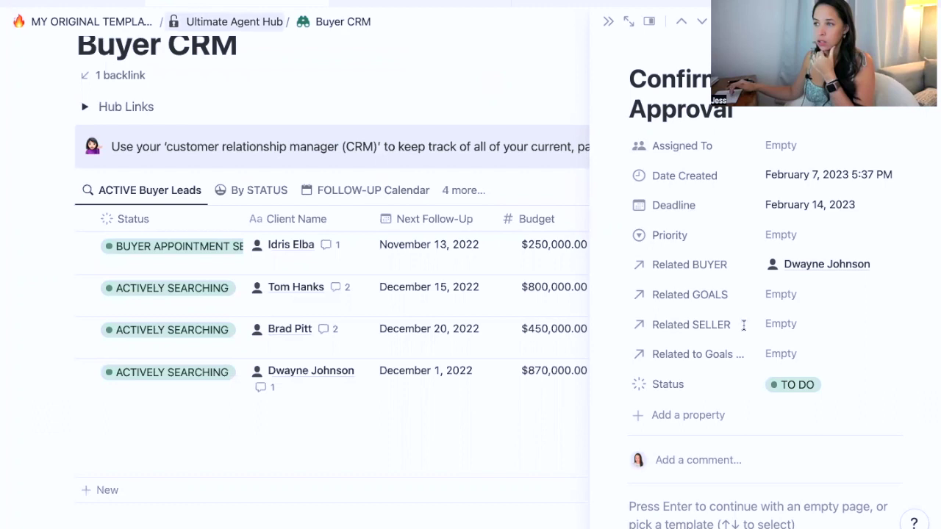
{"action": "key", "text": "super+bracketleft"}
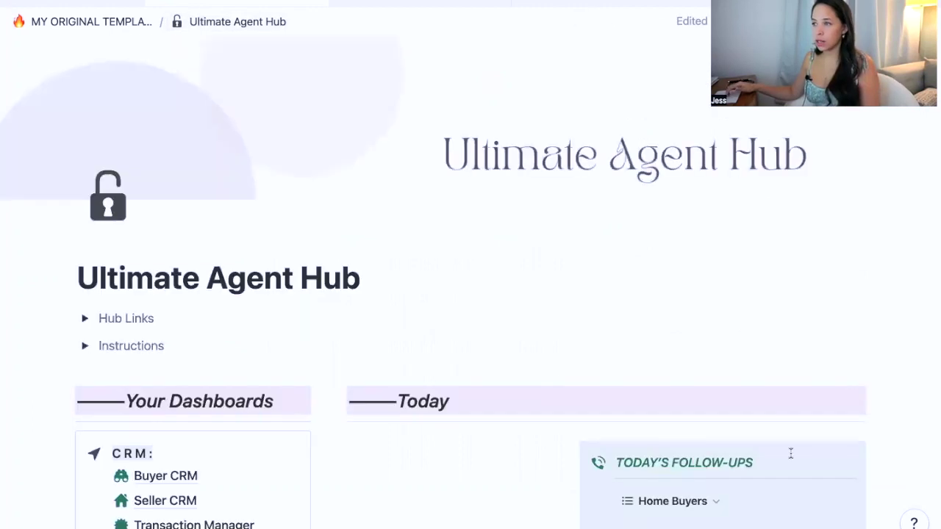
Check the hub's Today's Tasks section for the due or past due tasks and those due in the next 7 days.
{"action": "scroll", "coordinate": [772, 380], "scroll_direction": "down", "scroll_amount": 5}
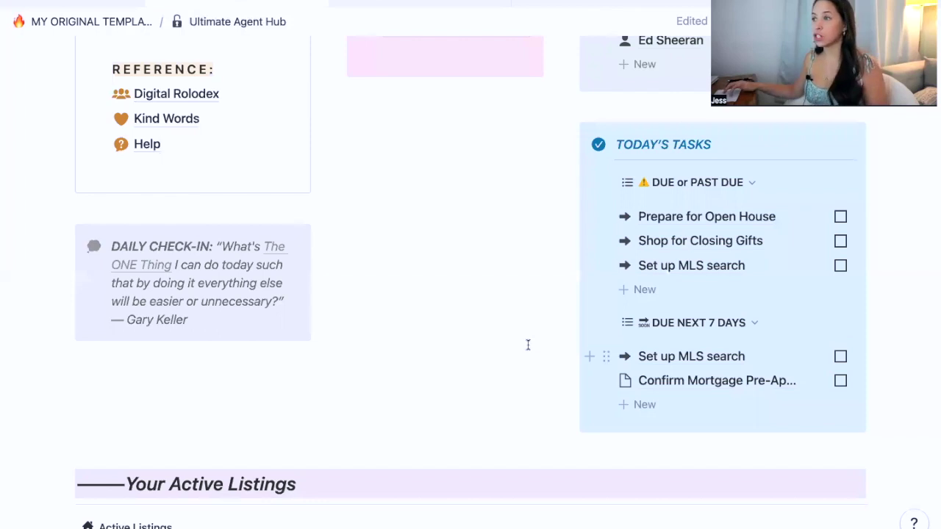
{"action": "scroll", "coordinate": [519, 316], "scroll_direction": "up", "scroll_amount": 1}
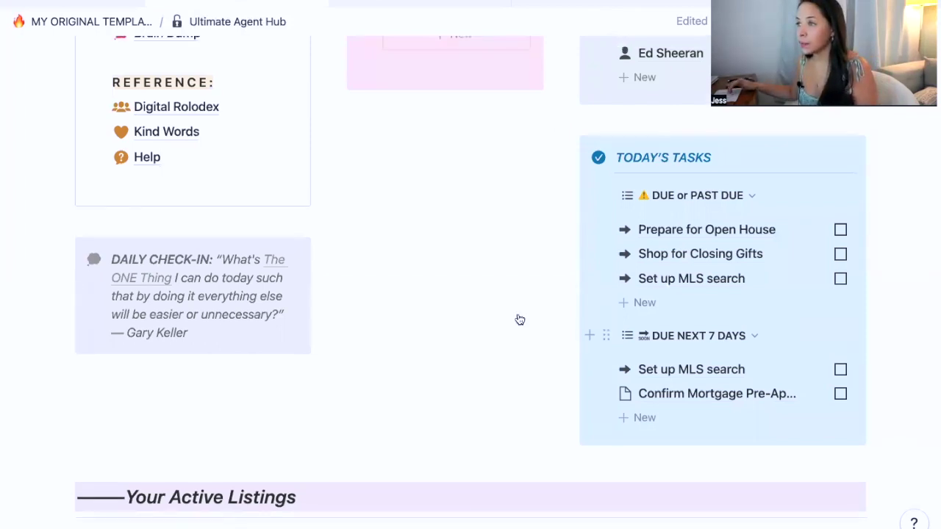
{"action": "scroll", "coordinate": [518, 319], "scroll_direction": "up", "scroll_amount": 5}
{"action": "scroll", "coordinate": [518, 319], "scroll_direction": "up", "scroll_amount": 2}
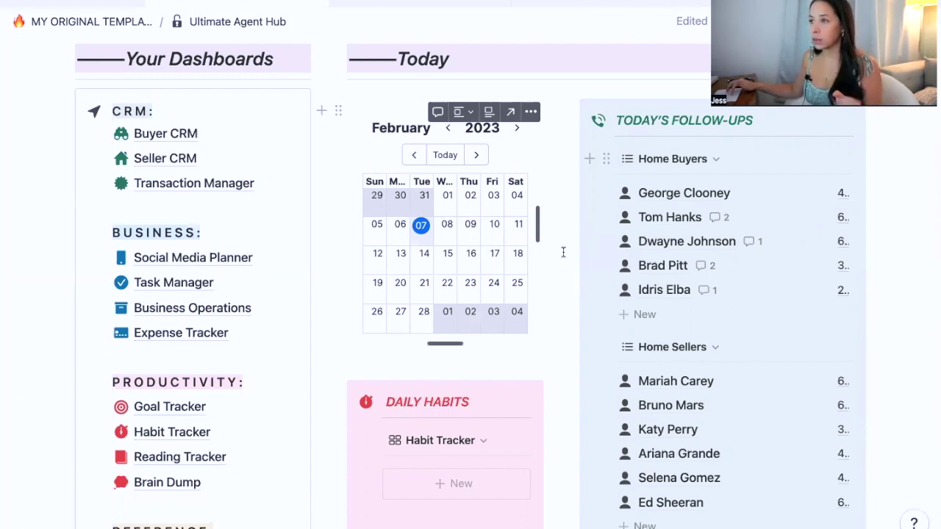
Go to the Seller CRM and open the Seller Database's NEW SELLER (Name) template for editing.
{"action": "scroll", "coordinate": [563, 252], "scroll_direction": "up", "scroll_amount": 3}
{"action": "scroll", "coordinate": [249, 279], "scroll_direction": "down", "scroll_amount": 1}
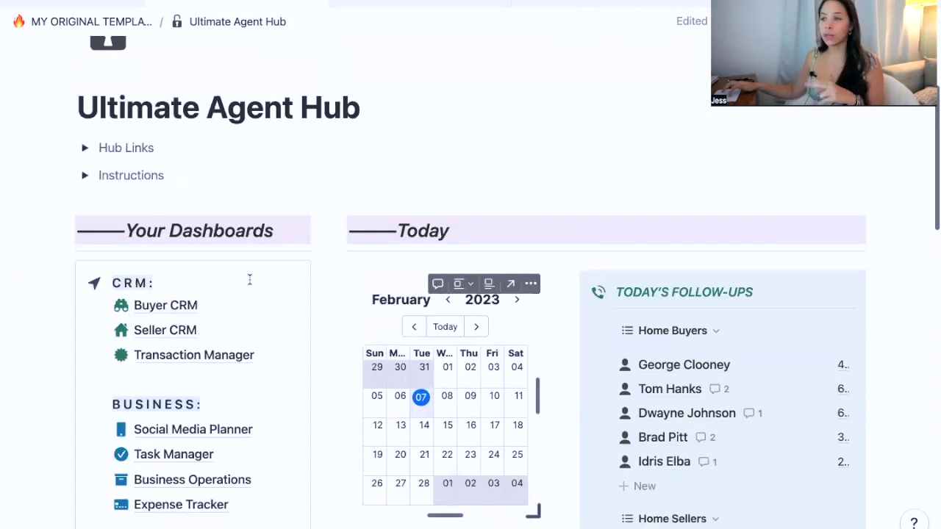
{"action": "scroll", "coordinate": [149, 306], "scroll_direction": "down", "scroll_amount": 1}
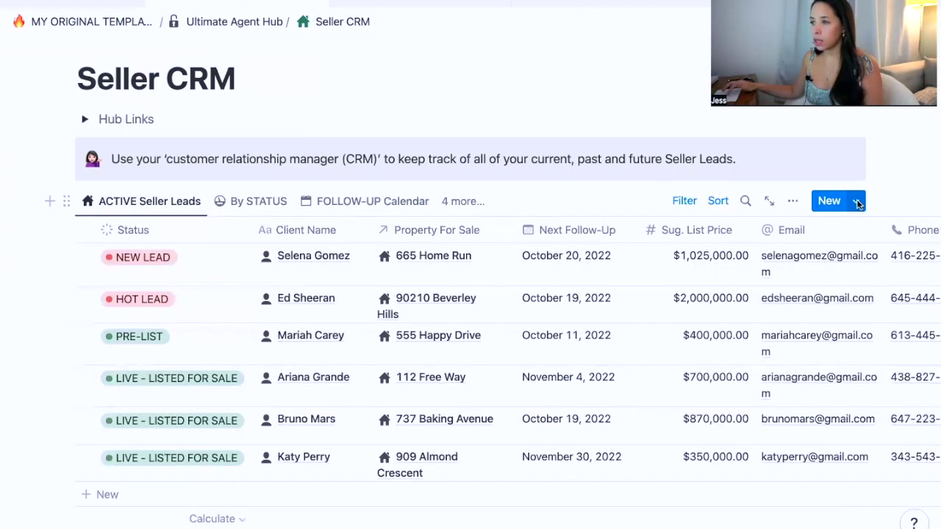
{"action": "left_click", "coordinate": [857, 203]}
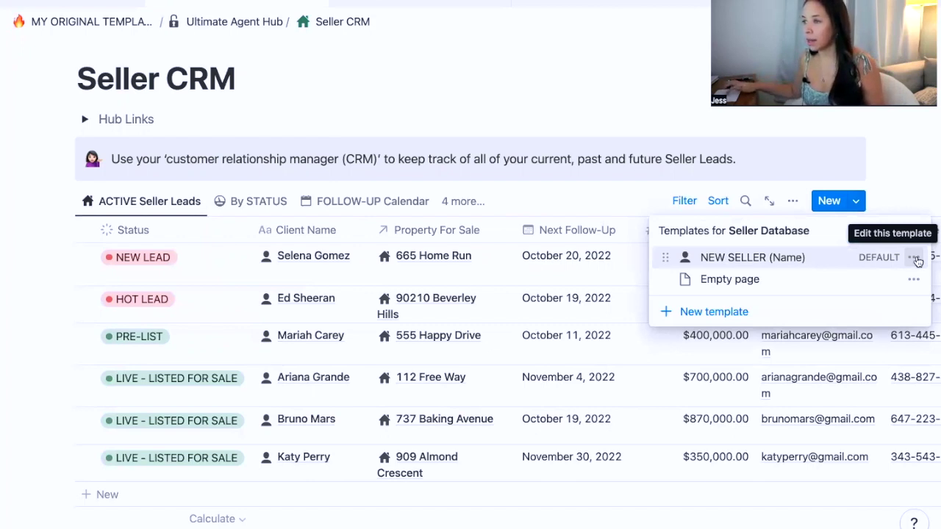
{"action": "left_click", "coordinate": [915, 258]}
{"action": "left_click", "coordinate": [756, 258]}
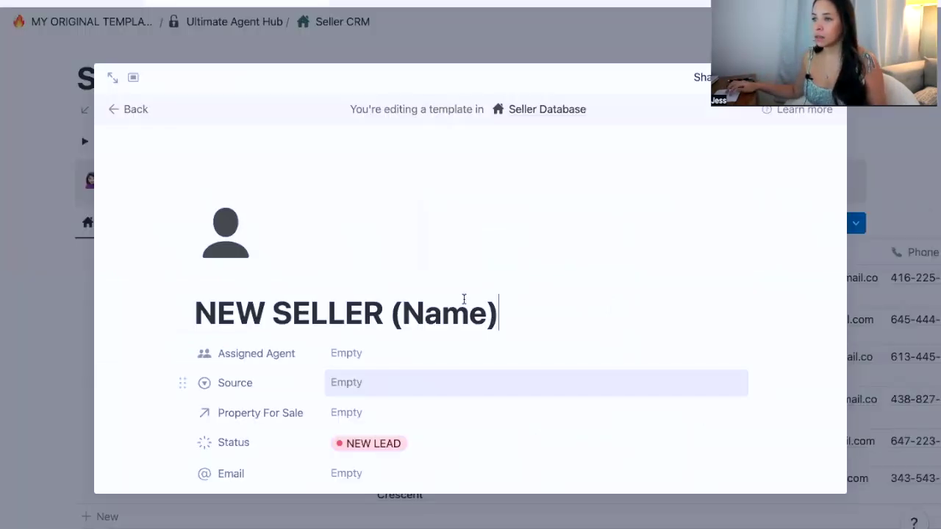
Examine the seller template's properties and its Action items checklist, including the Setting up and Coming Soon sections.
{"action": "scroll", "coordinate": [420, 318], "scroll_direction": "down", "scroll_amount": 3}
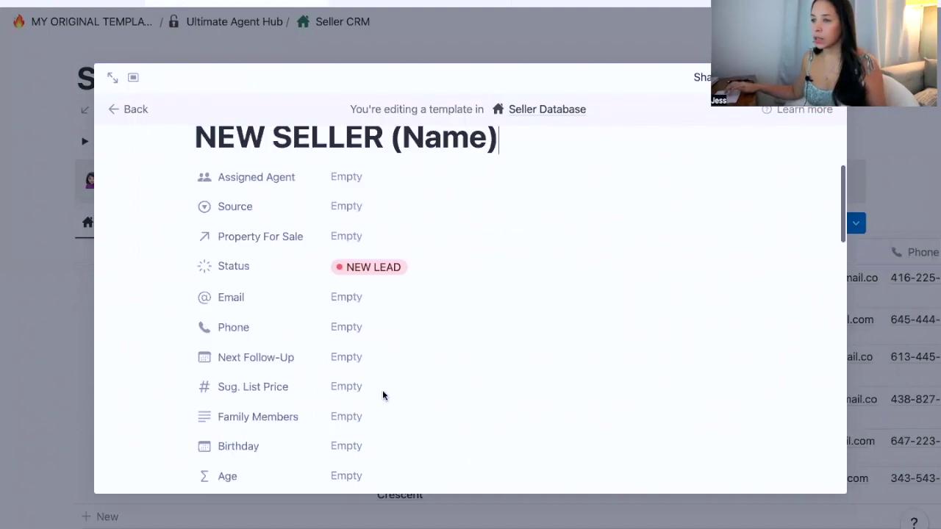
{"action": "scroll", "coordinate": [382, 392], "scroll_direction": "down", "scroll_amount": 1}
{"action": "scroll", "coordinate": [321, 410], "scroll_direction": "down", "scroll_amount": 5}
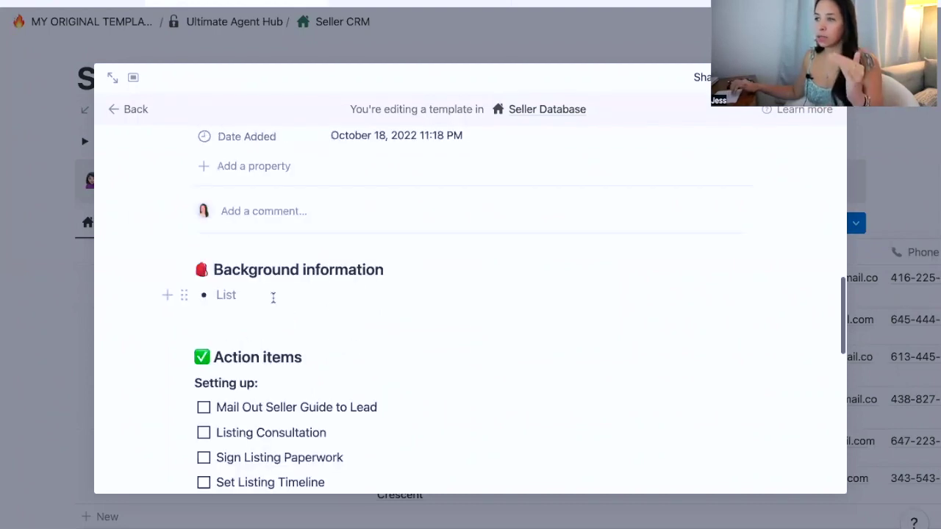
{"action": "scroll", "coordinate": [273, 298], "scroll_direction": "down", "scroll_amount": 1}
{"action": "scroll", "coordinate": [273, 297], "scroll_direction": "down", "scroll_amount": 2}
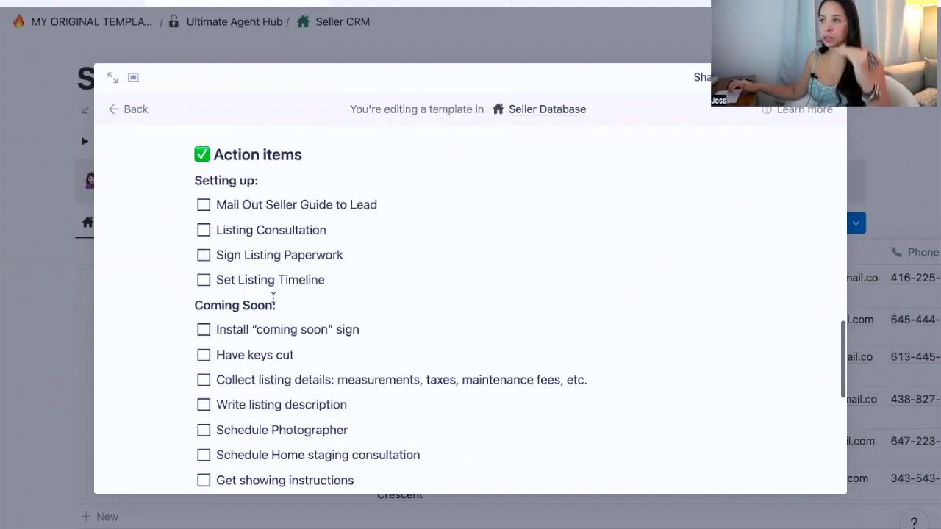
{"action": "scroll", "coordinate": [273, 297], "scroll_direction": "down", "scroll_amount": 1}
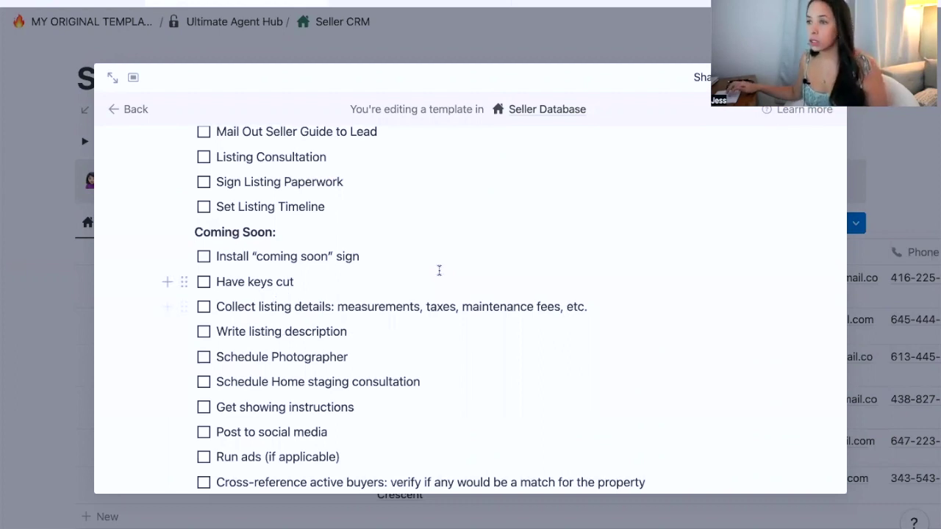
{"action": "scroll", "coordinate": [242, 268], "scroll_direction": "up", "scroll_amount": 3}
{"action": "scroll", "coordinate": [243, 267], "scroll_direction": "down", "scroll_amount": 2}
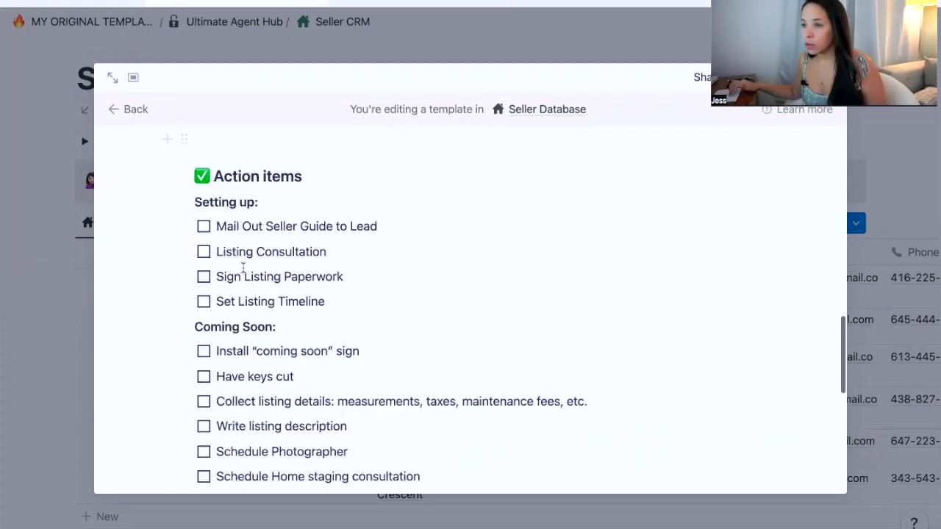
{"action": "scroll", "coordinate": [243, 267], "scroll_direction": "down", "scroll_amount": 5}
Insert a board view on the empty line between Background information and Action items in the seller template.
{"action": "scroll", "coordinate": [243, 267], "scroll_direction": "up", "scroll_amount": 6}
{"action": "left_click", "coordinate": [237, 229]}
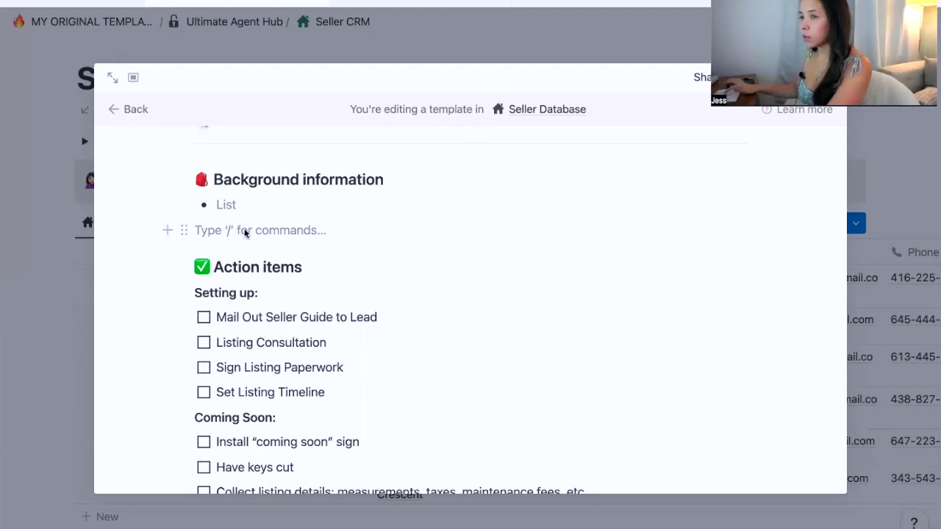
{"action": "type", "text": "/"}
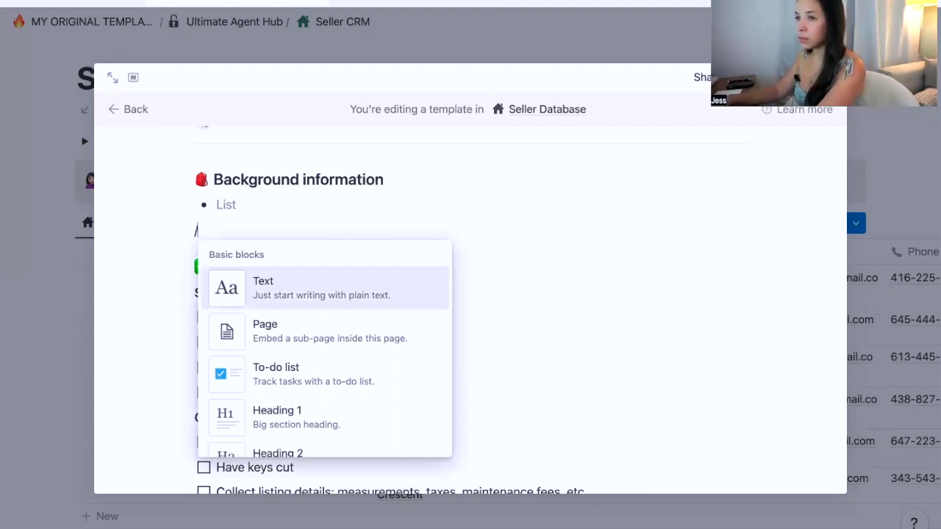
{"action": "type", "text": "vieew"}
{"action": "key", "text": "BackSpace"}
{"action": "key", "text": "BackSpace"}
{"action": "key", "text": "BackSpace"}
{"action": "type", "text": "ew"}
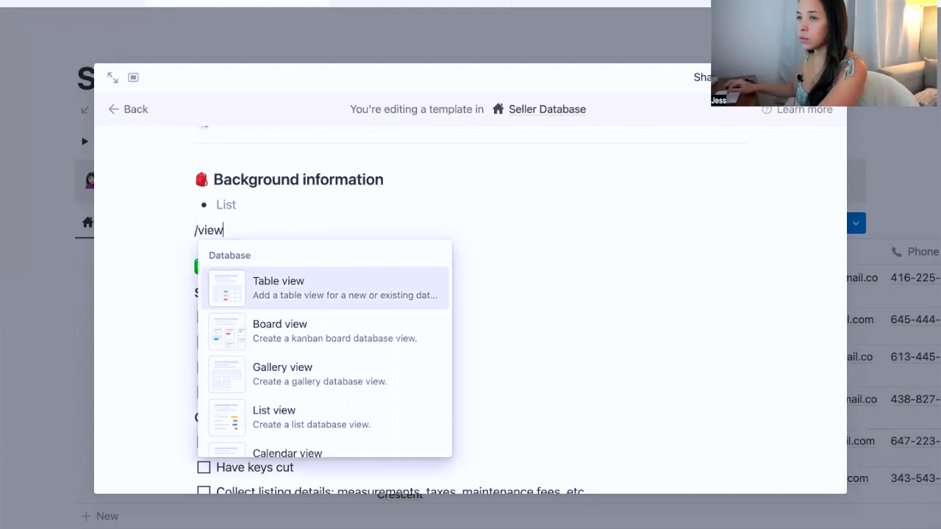
{"action": "left_click", "coordinate": [329, 338]}
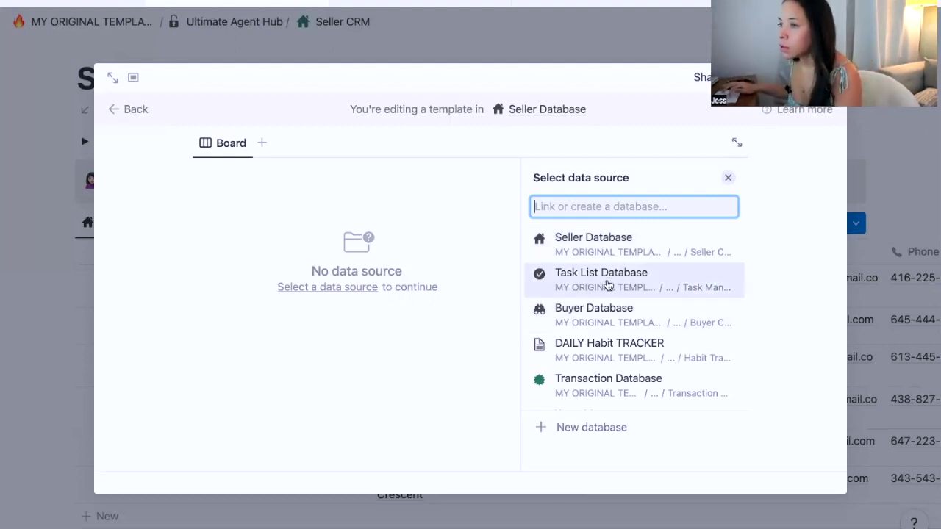
Link the board to the Task List Database and copy its existing By Status view.
{"action": "left_click", "coordinate": [668, 282]}
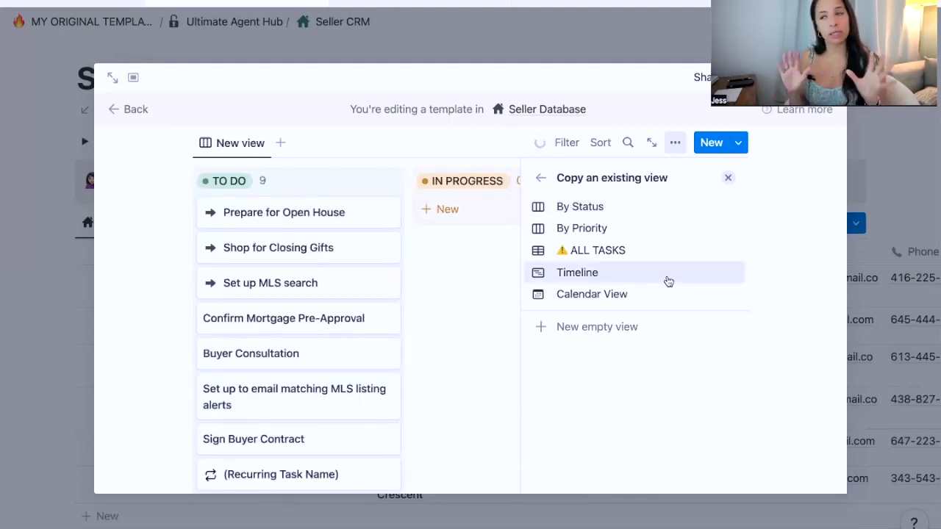
{"action": "left_click", "coordinate": [668, 282]}
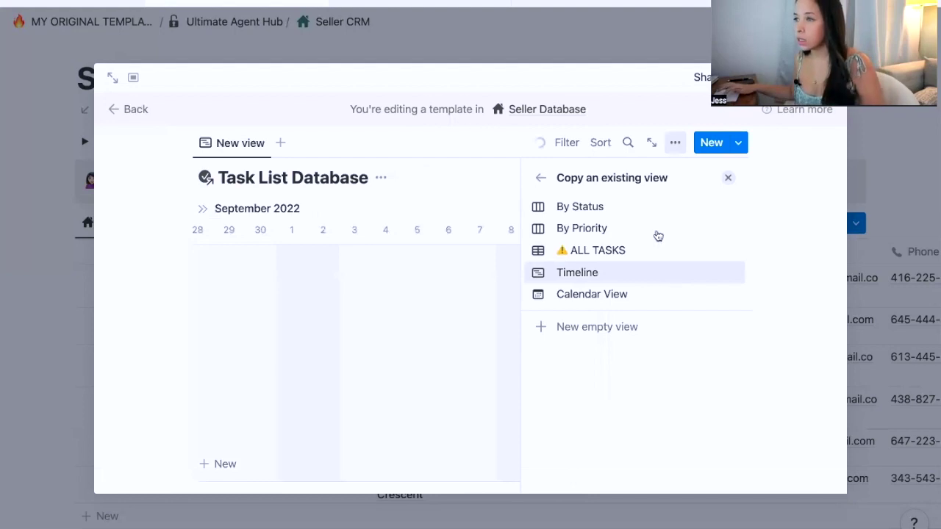
{"action": "left_click", "coordinate": [562, 206]}
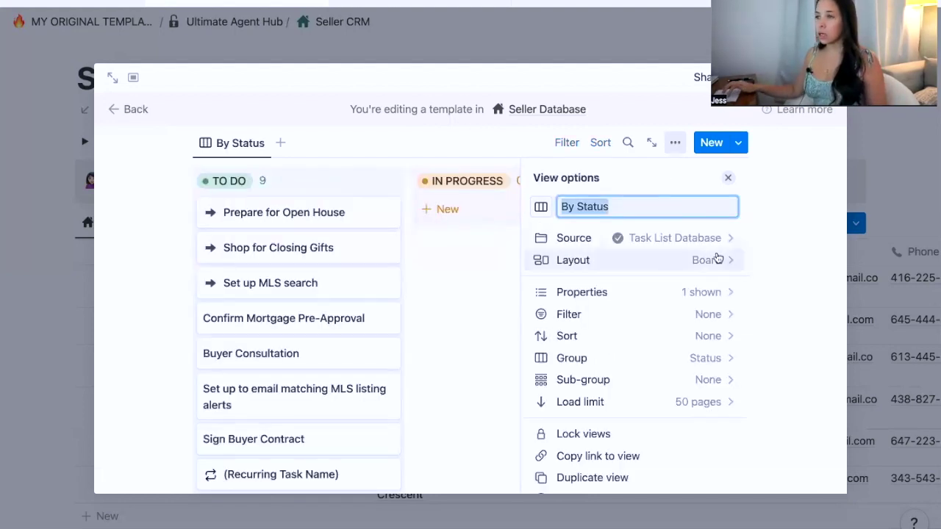
Filter the By Status board to tasks whose Related SELLER contains NEW SELLER (Name), and save the filter for everyone.
{"action": "left_click", "coordinate": [714, 320]}
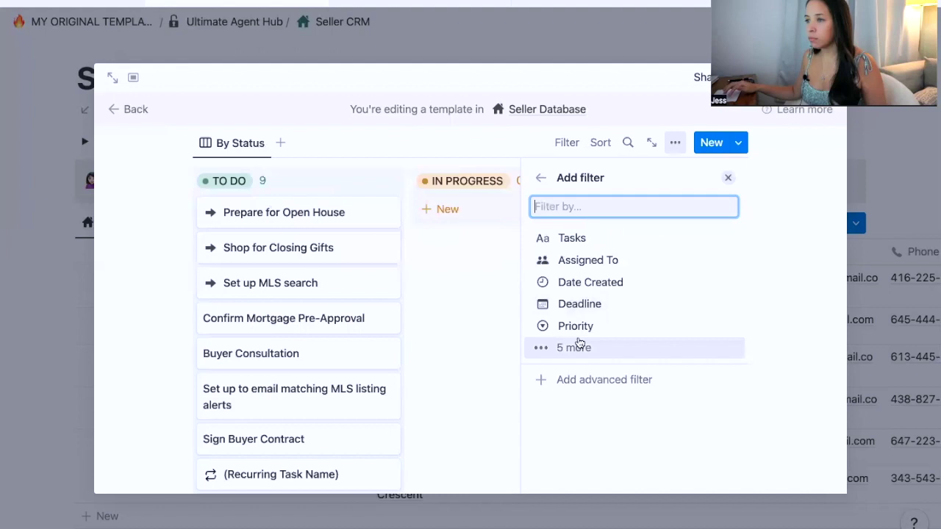
{"action": "left_click", "coordinate": [639, 347]}
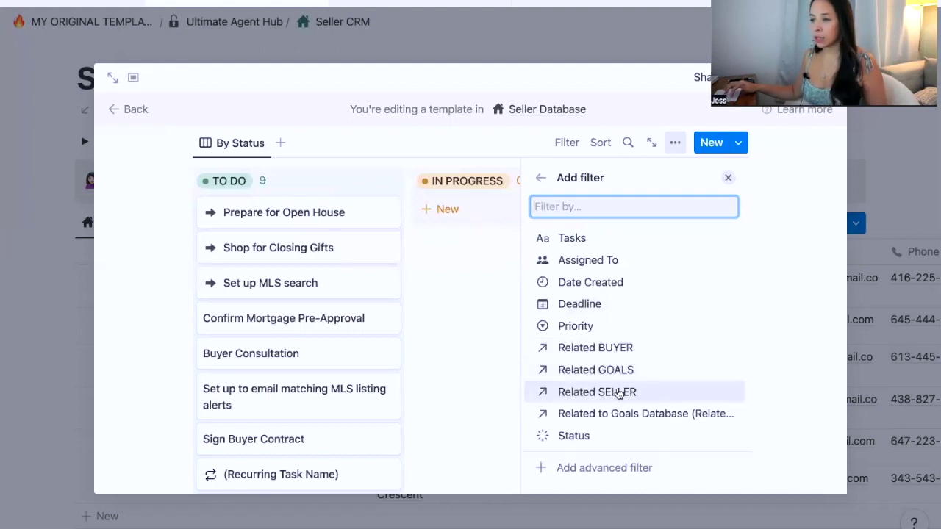
{"action": "left_click", "coordinate": [594, 394]}
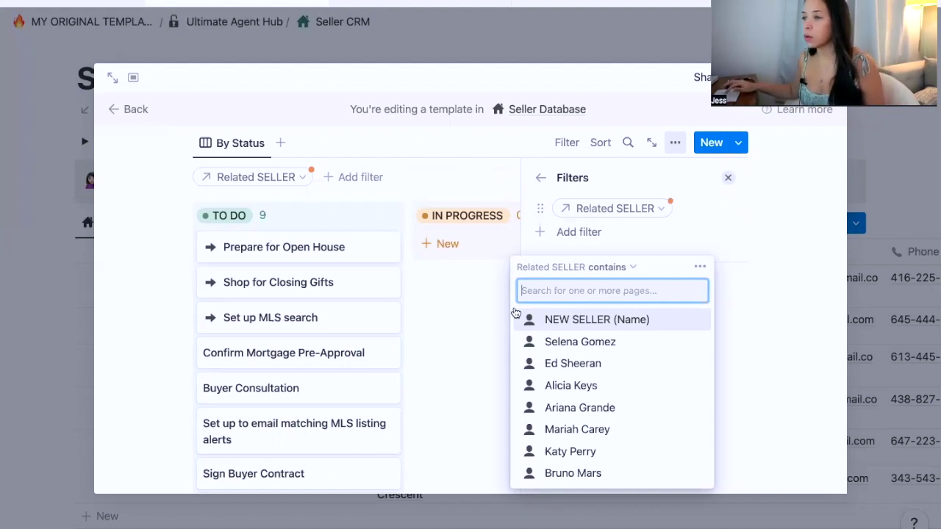
{"action": "left_click", "coordinate": [599, 321]}
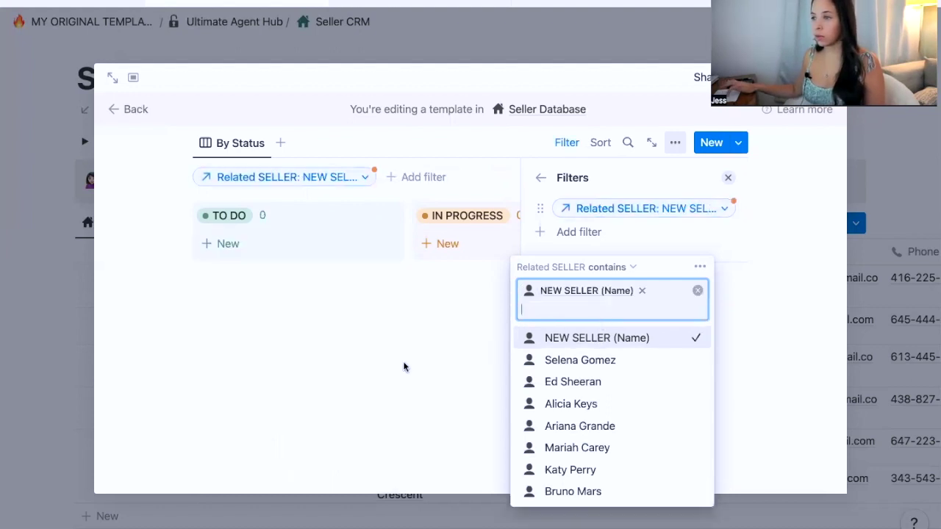
{"action": "left_click", "coordinate": [629, 238]}
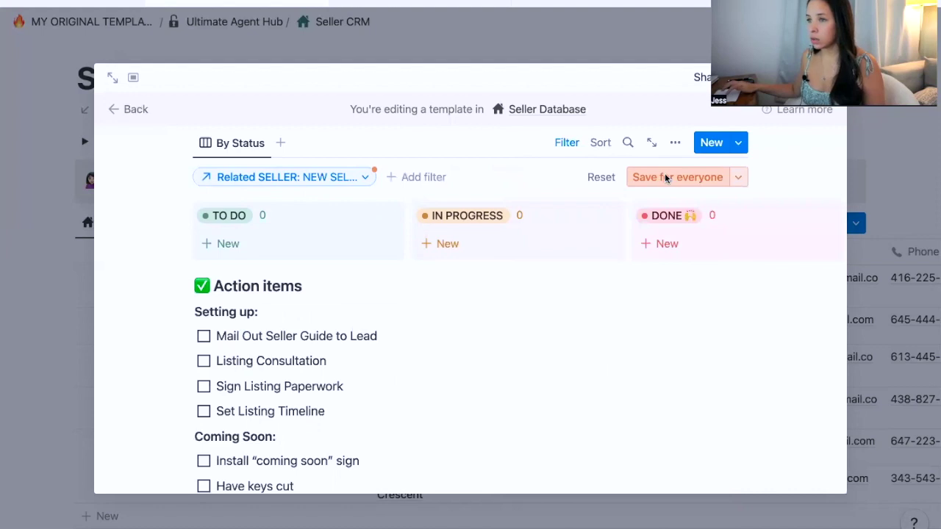
{"action": "left_click", "coordinate": [665, 177]}
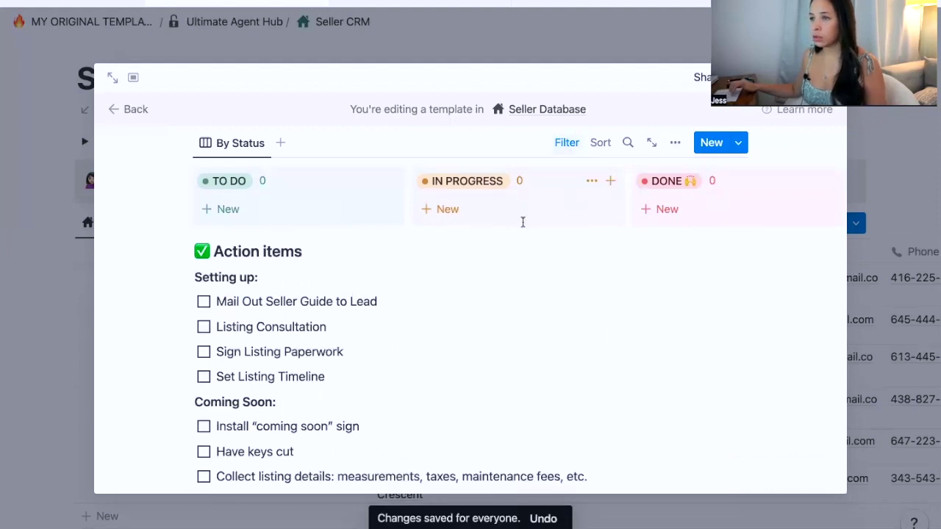
Review the template around the new board, from the properties and Background information to the Action items.
{"action": "scroll", "coordinate": [523, 221], "scroll_direction": "up", "scroll_amount": 2}
{"action": "scroll", "coordinate": [513, 301], "scroll_direction": "up", "scroll_amount": 2}
{"action": "scroll", "coordinate": [512, 297], "scroll_direction": "down", "scroll_amount": 1}
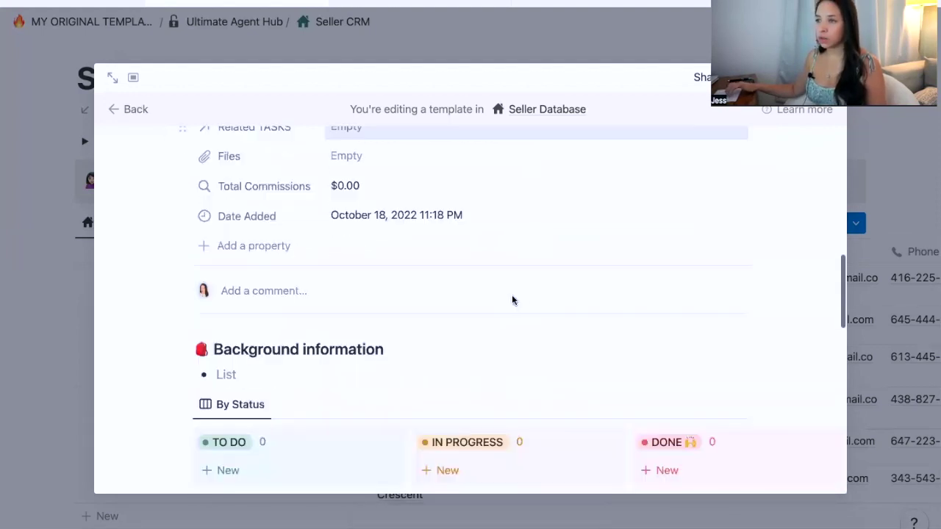
{"action": "scroll", "coordinate": [630, 308], "scroll_direction": "down", "scroll_amount": 3}
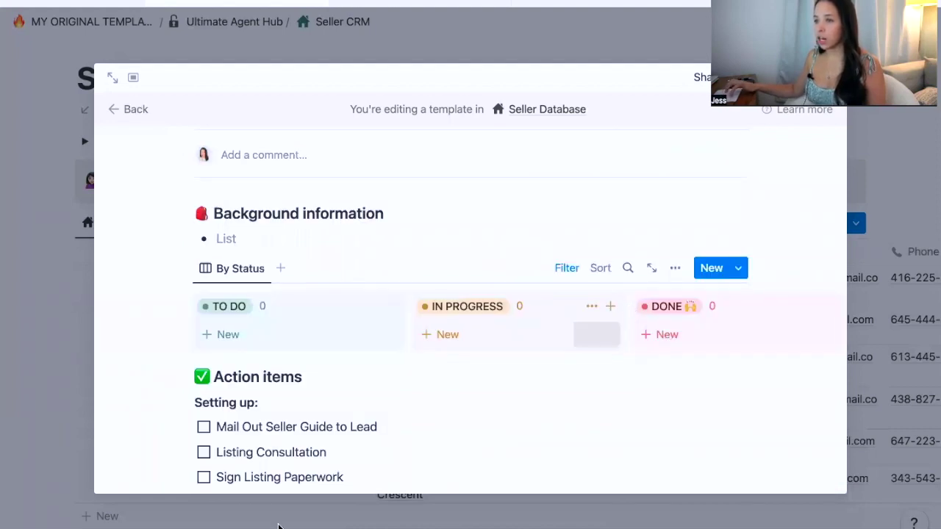
{"action": "scroll", "coordinate": [325, 275], "scroll_direction": "down", "scroll_amount": 2}
{"action": "scroll", "coordinate": [341, 197], "scroll_direction": "up", "scroll_amount": 1}
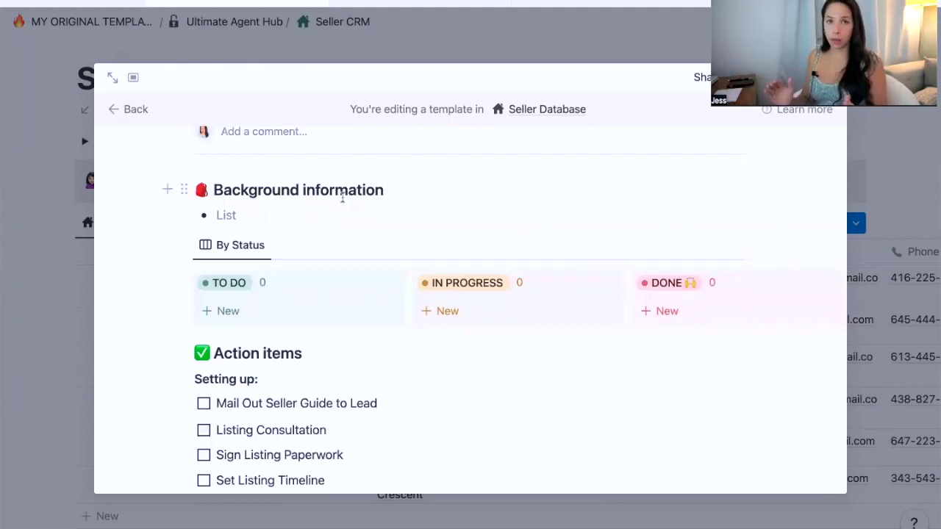
Add a second view beside By Status, using the Task List Database and copying its ALL TASKS table view.
{"action": "mouse_move", "coordinate": [233, 254]}
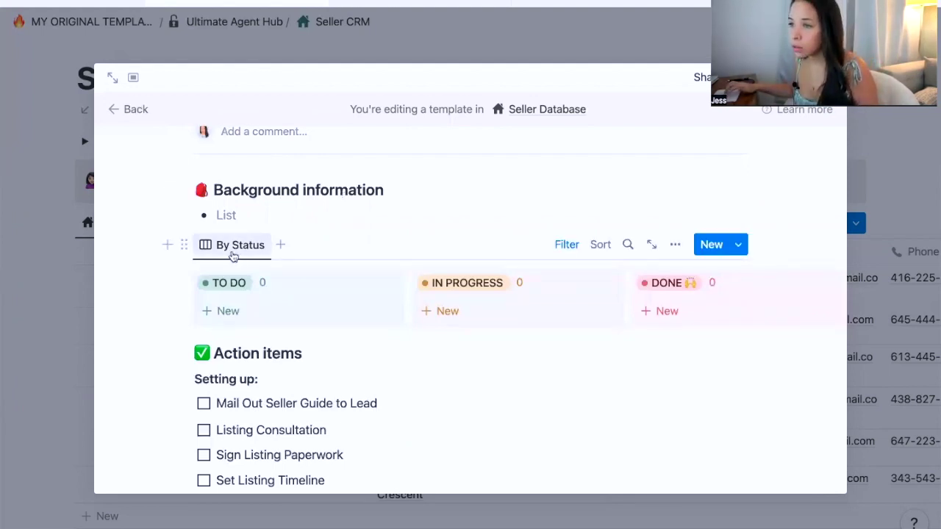
{"action": "left_click", "coordinate": [280, 246]}
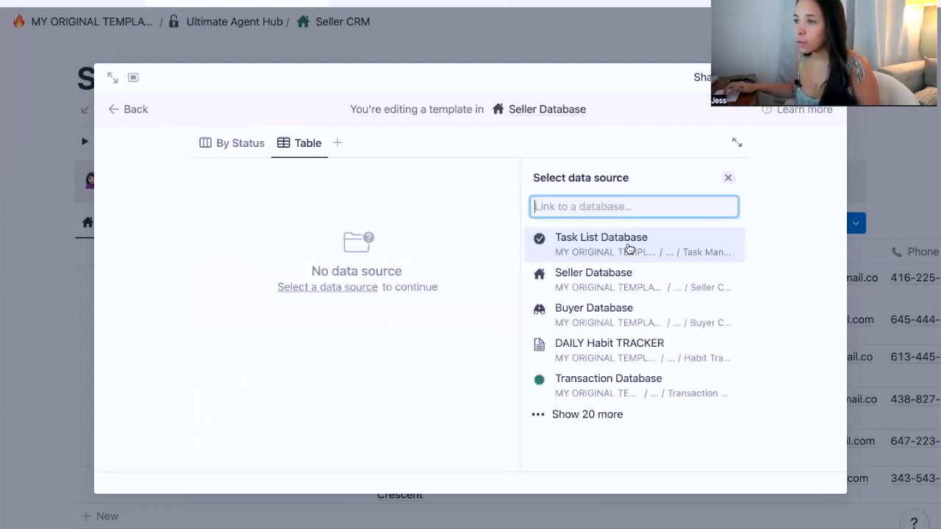
{"action": "left_click", "coordinate": [623, 250]}
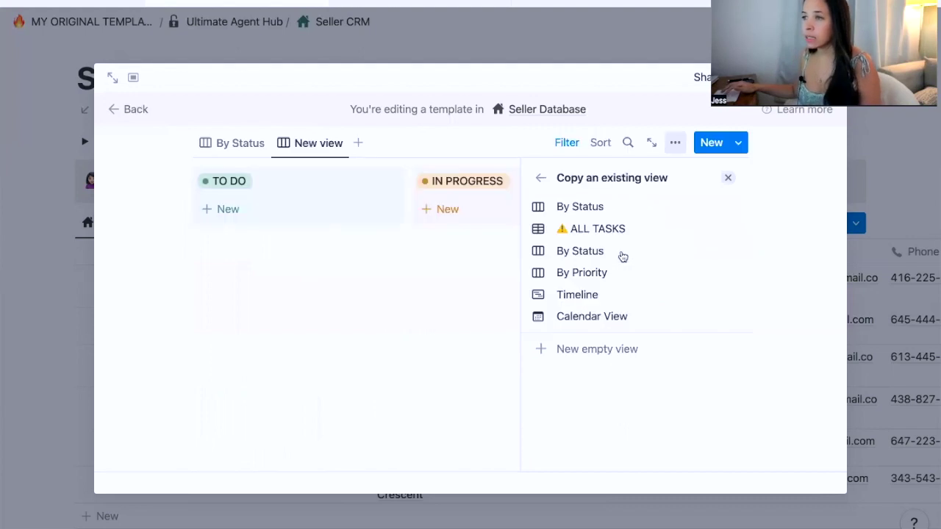
{"action": "left_click", "coordinate": [599, 230]}
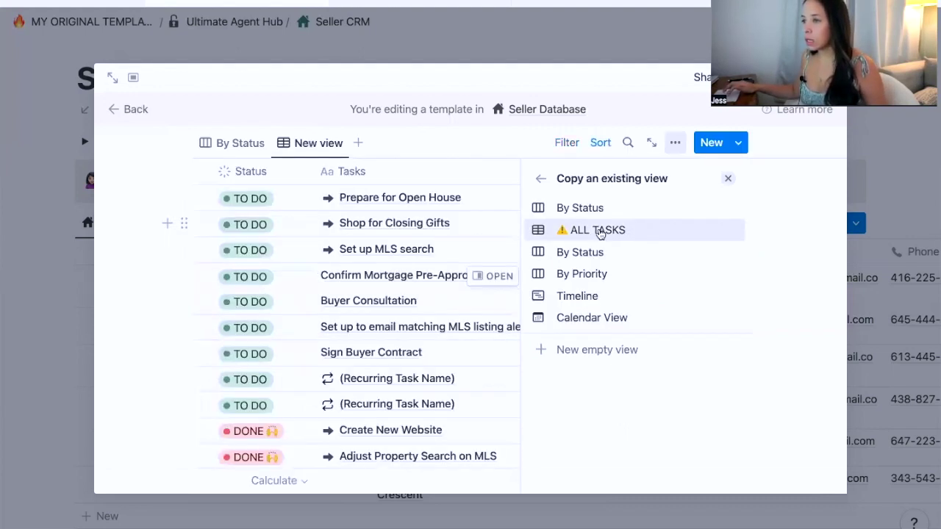
{"action": "left_click", "coordinate": [599, 230]}
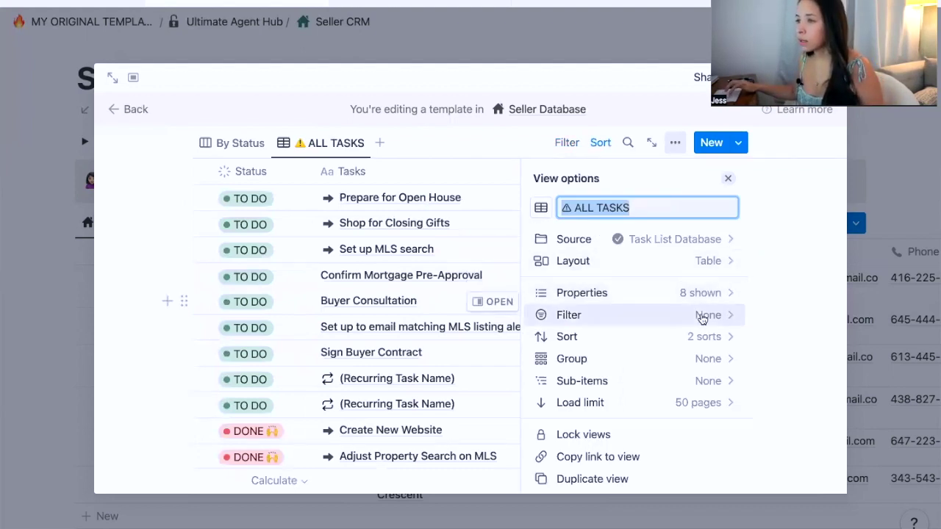
Filter the ALL TASKS view to tasks whose Related SELLER contains NEW SELLER (Name), and save the filter for everyone.
{"action": "left_click", "coordinate": [566, 315]}
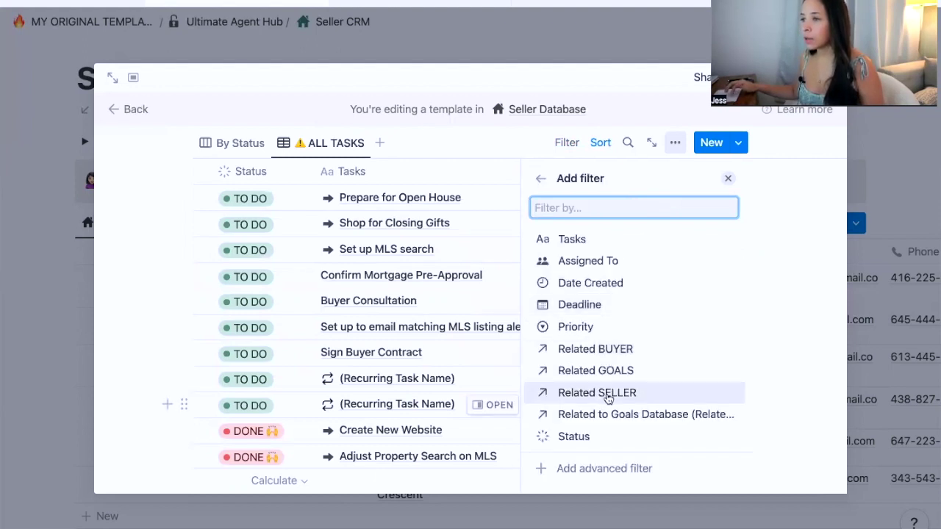
{"action": "key", "text": "Return"}
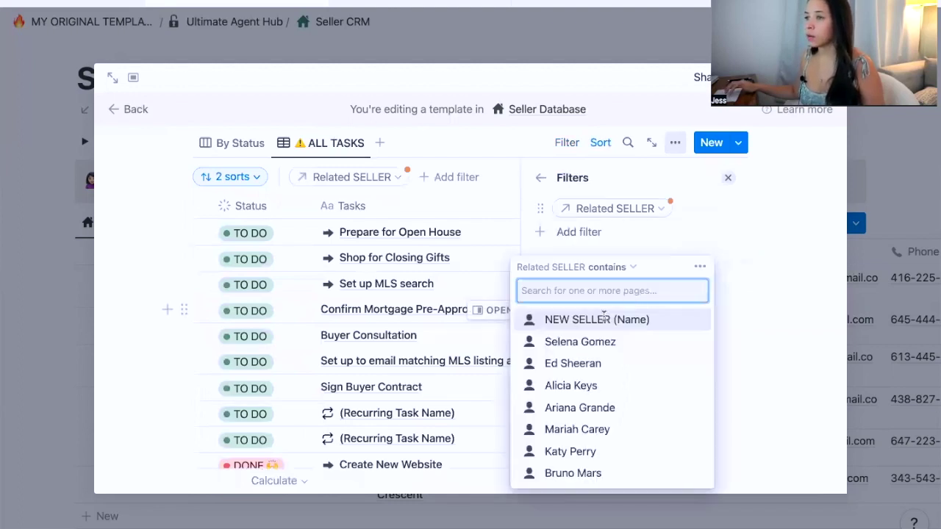
{"action": "left_click", "coordinate": [603, 319]}
{"action": "left_click", "coordinate": [639, 194]}
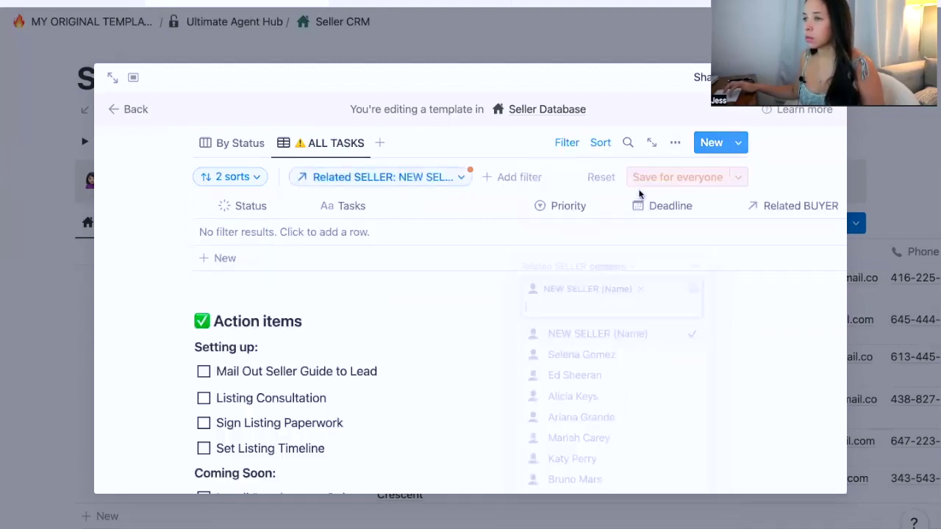
{"action": "left_click", "coordinate": [671, 176]}
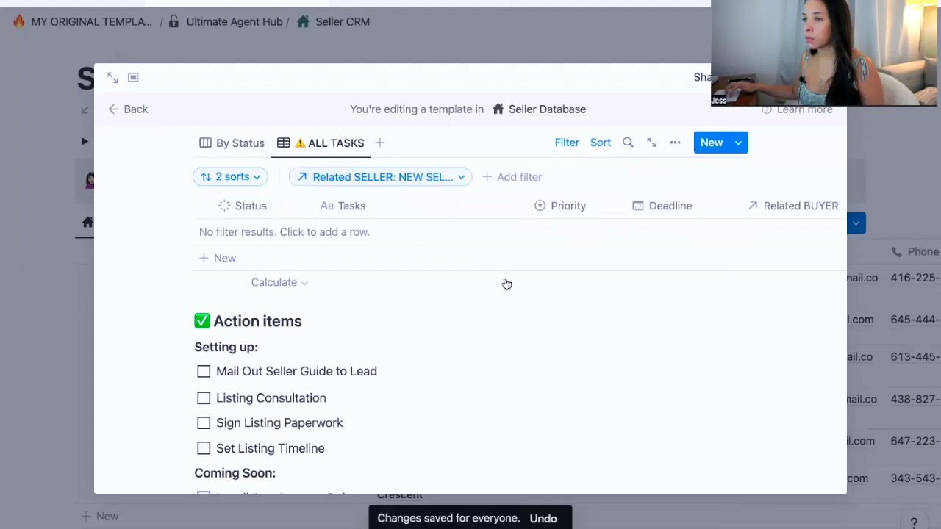
Switch the template's task block back to By Status, look across the board's status columns, and close the template.
{"action": "scroll", "coordinate": [230, 230], "scroll_direction": "up", "scroll_amount": 2}
{"action": "left_click", "coordinate": [230, 230]}
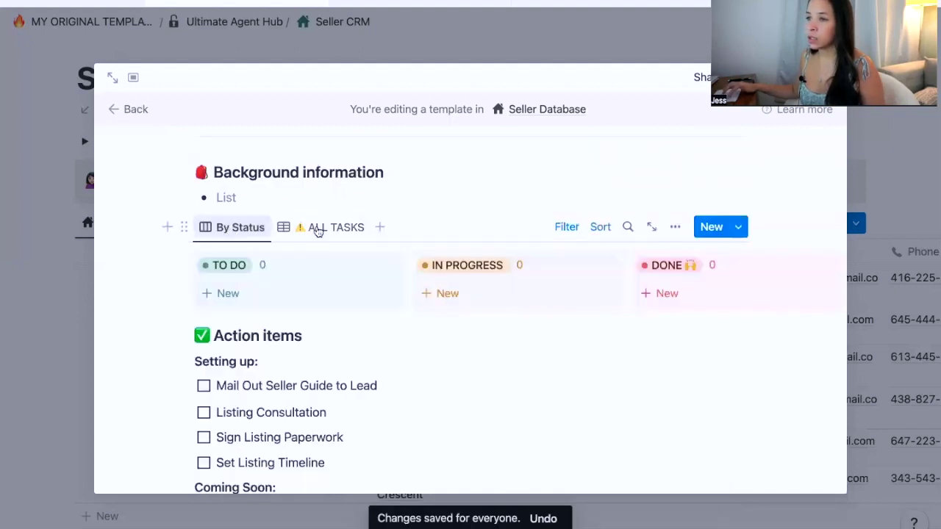
{"action": "scroll", "coordinate": [612, 278], "scroll_direction": "right", "scroll_amount": 3}
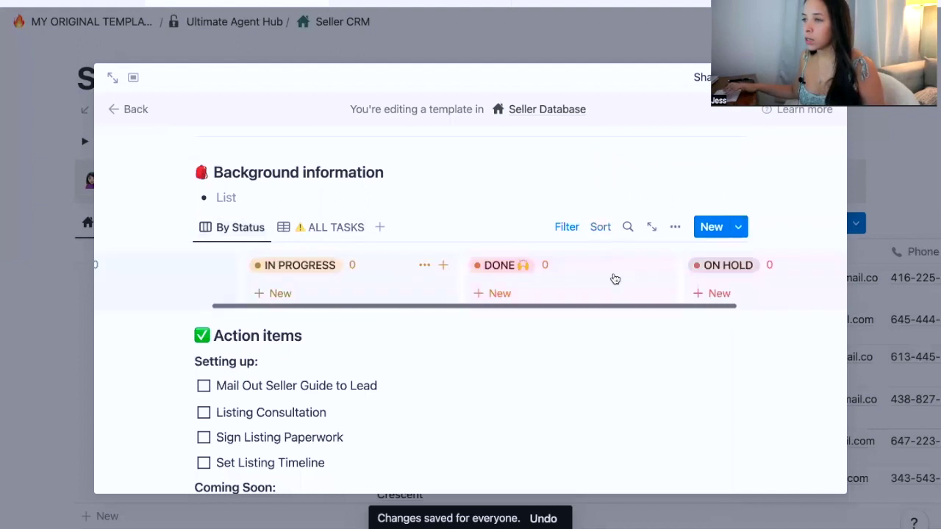
{"action": "scroll", "coordinate": [363, 250], "scroll_direction": "left", "scroll_amount": 3}
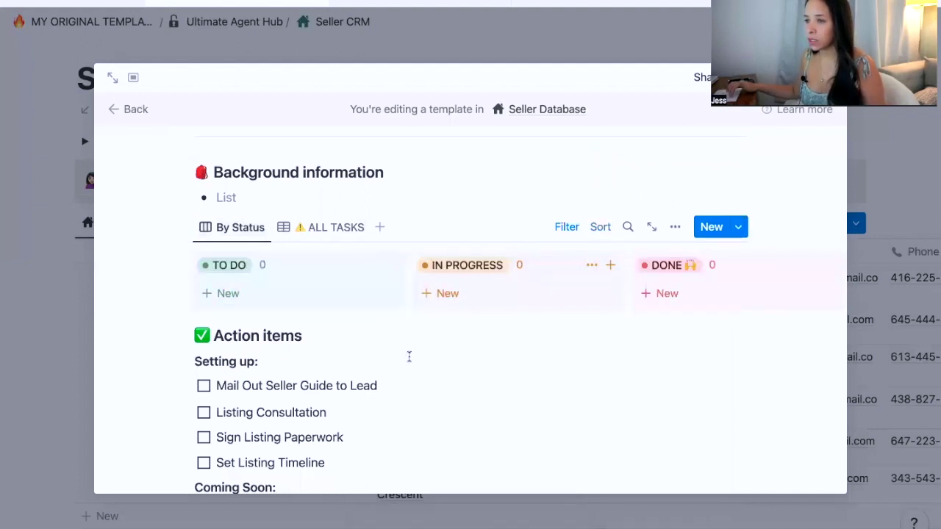
{"action": "scroll", "coordinate": [407, 357], "scroll_direction": "up", "scroll_amount": 1}
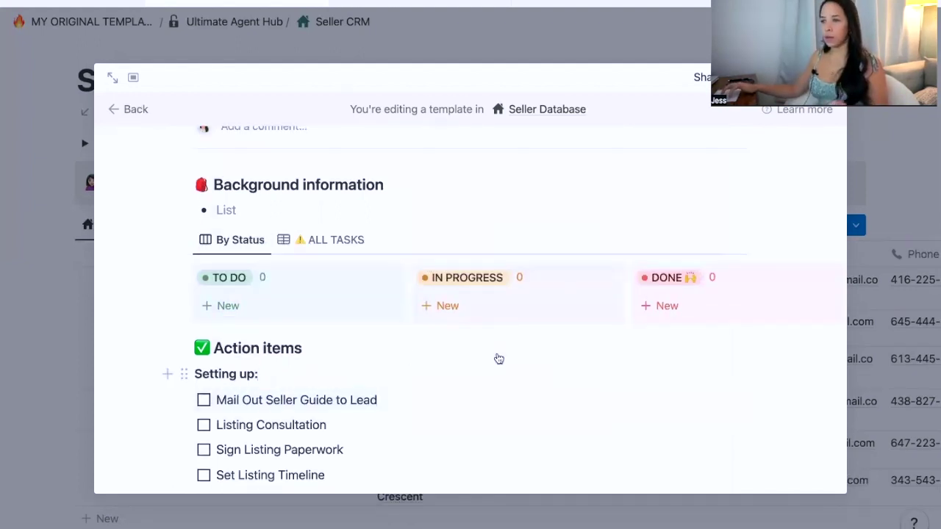
{"action": "scroll", "coordinate": [380, 327], "scroll_direction": "up", "scroll_amount": 2}
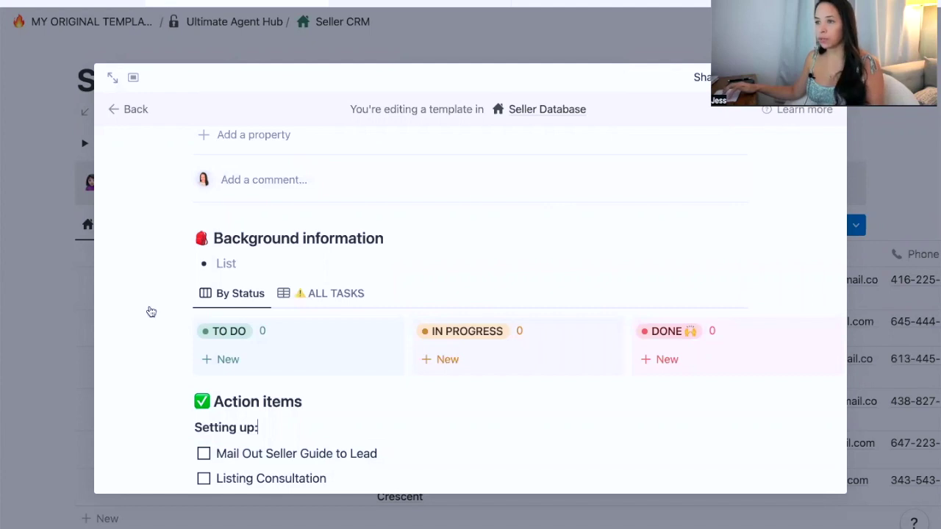
{"action": "key", "text": "Escape"}
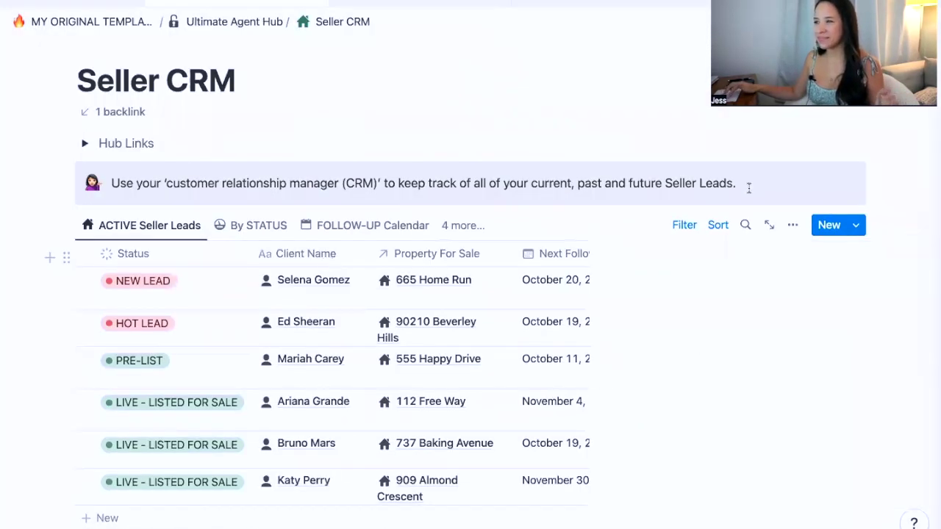
Open the NEW LEAD seller's record and delete all its page content, from Background information through the last action item.
{"action": "left_click", "coordinate": [344, 280]}
{"action": "scroll", "coordinate": [504, 408], "scroll_direction": "down", "scroll_amount": 5}
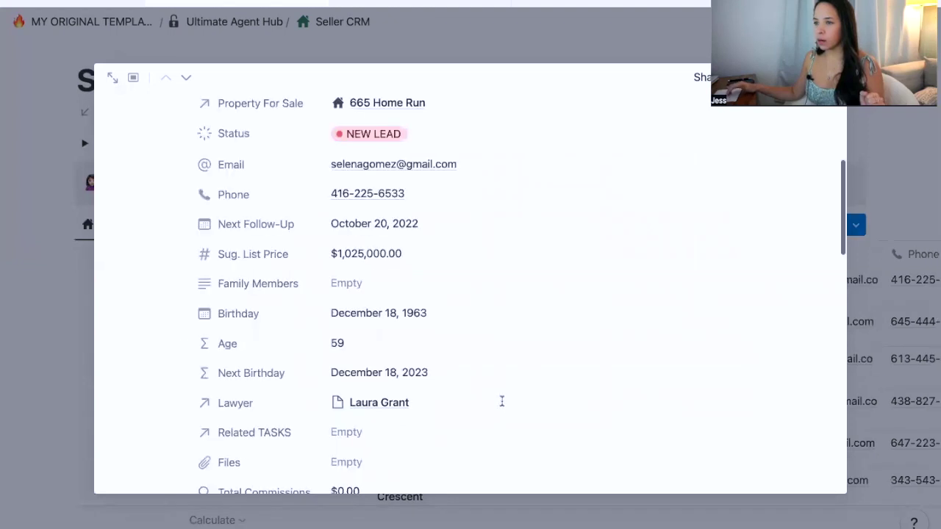
{"action": "scroll", "coordinate": [501, 401], "scroll_direction": "down", "scroll_amount": 15}
{"action": "scroll", "coordinate": [499, 400], "scroll_direction": "down", "scroll_amount": 3}
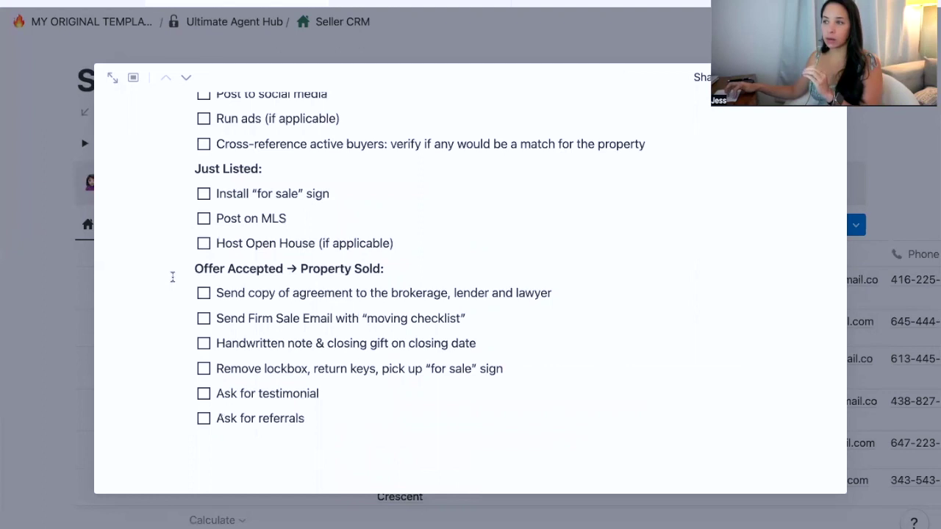
{"action": "left_click_drag", "start_coordinate": [166, 241], "coordinate": [354, 451]}
{"action": "left_click_drag", "start_coordinate": [166, 241], "coordinate": [654, 148]}
{"action": "scroll", "coordinate": [654, 149], "scroll_direction": "up", "scroll_amount": 3}
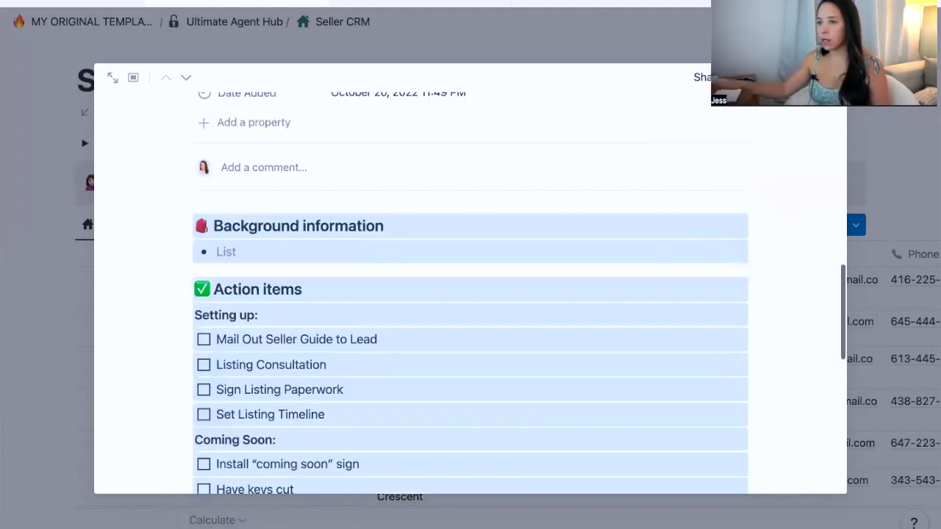
{"action": "key", "text": "BackSpace"}
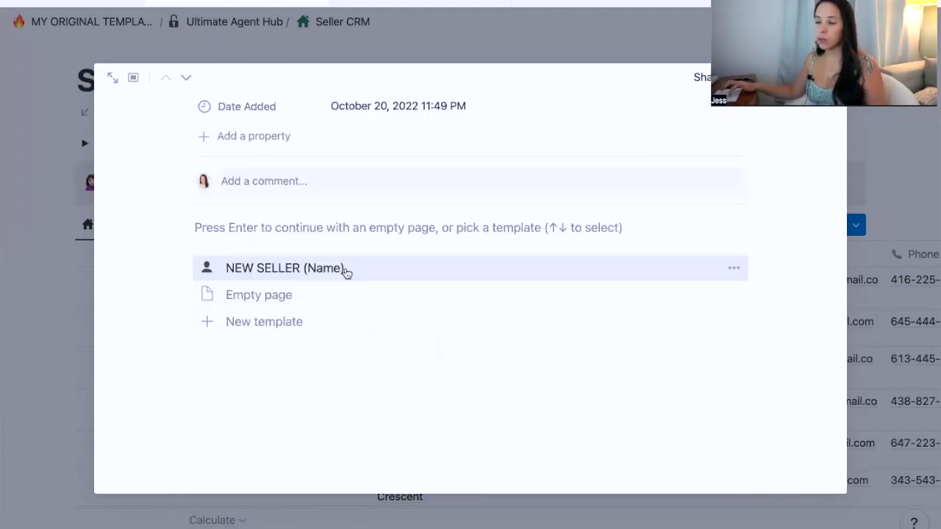
Apply the NEW SELLER (Name) template to the emptied seller page and look over the inserted task board and Action items.
{"action": "left_click", "coordinate": [250, 273]}
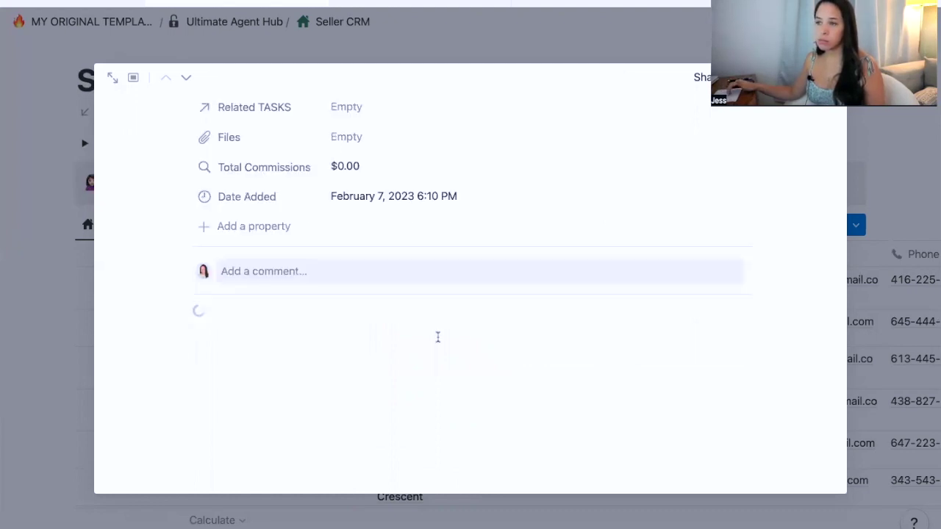
{"action": "scroll", "coordinate": [481, 330], "scroll_direction": "down", "scroll_amount": 2}
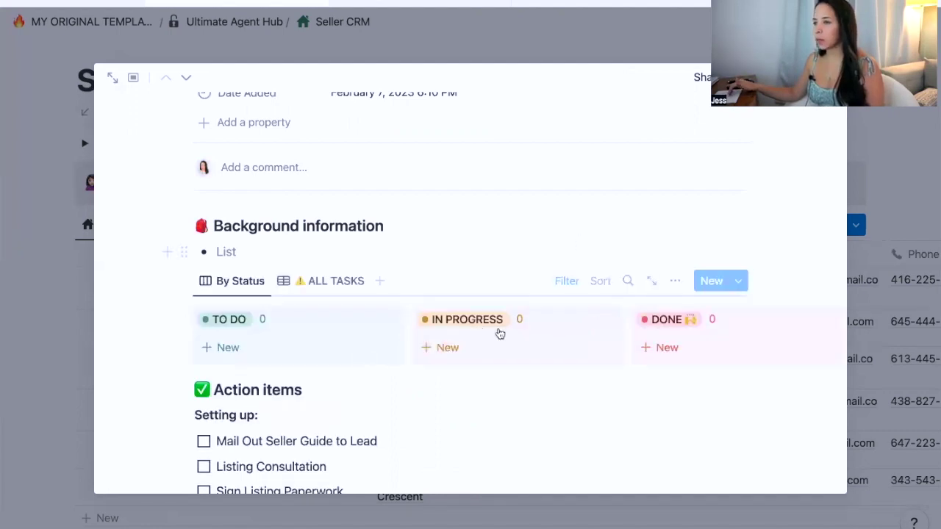
{"action": "scroll", "coordinate": [267, 325], "scroll_direction": "down", "scroll_amount": 2}
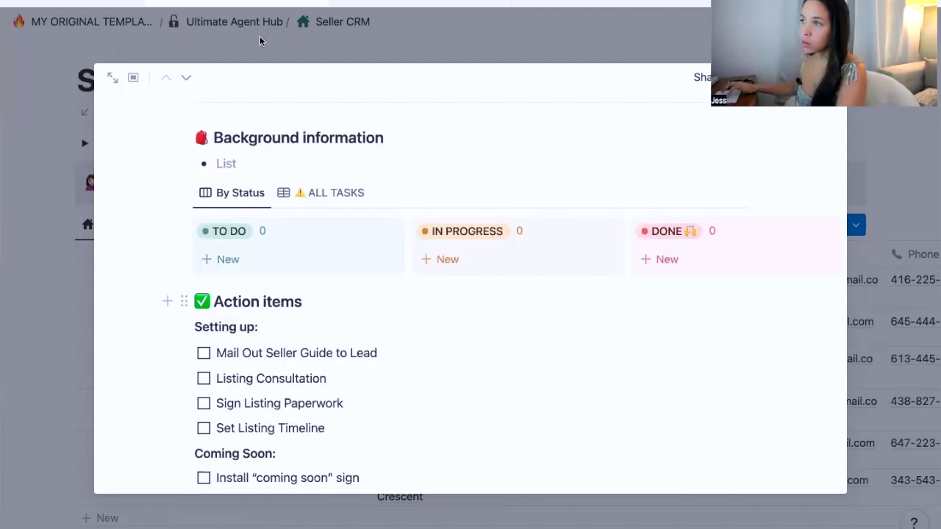
Move the four Setting up checklist items, from Mail Out Seller Guide to Lead to Set Listing Timeline, into the board's TO DO column.
{"action": "left_click", "coordinate": [240, 301]}
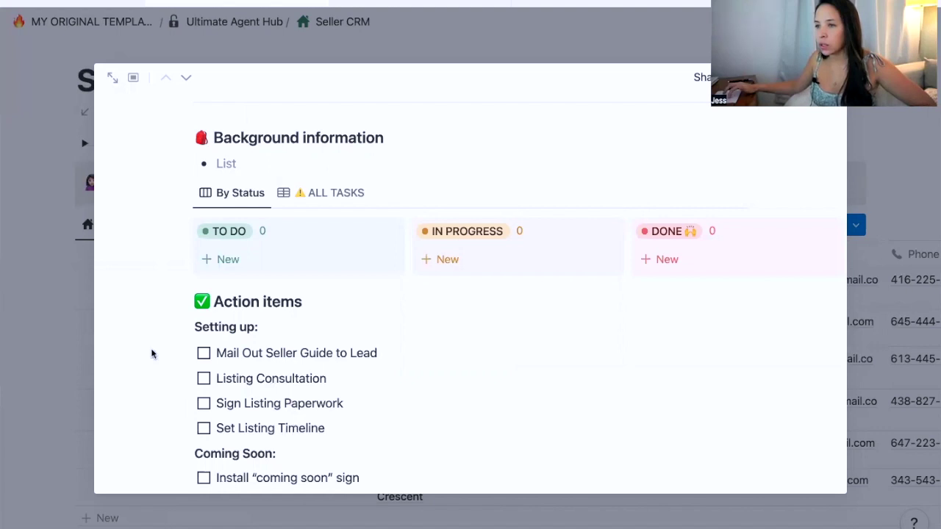
{"action": "left_click", "coordinate": [176, 326]}
{"action": "key", "text": "Escape"}
{"action": "key", "text": "Escape"}
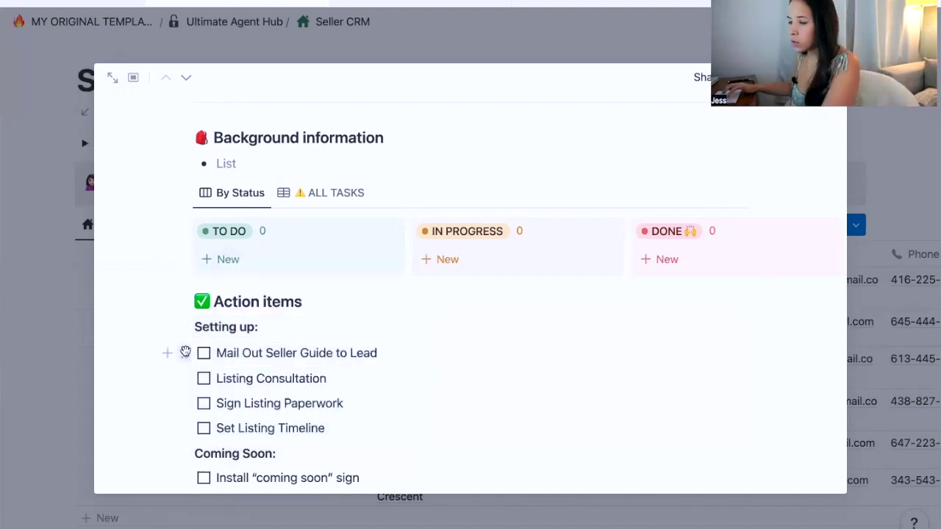
{"action": "key", "text": "Escape"}
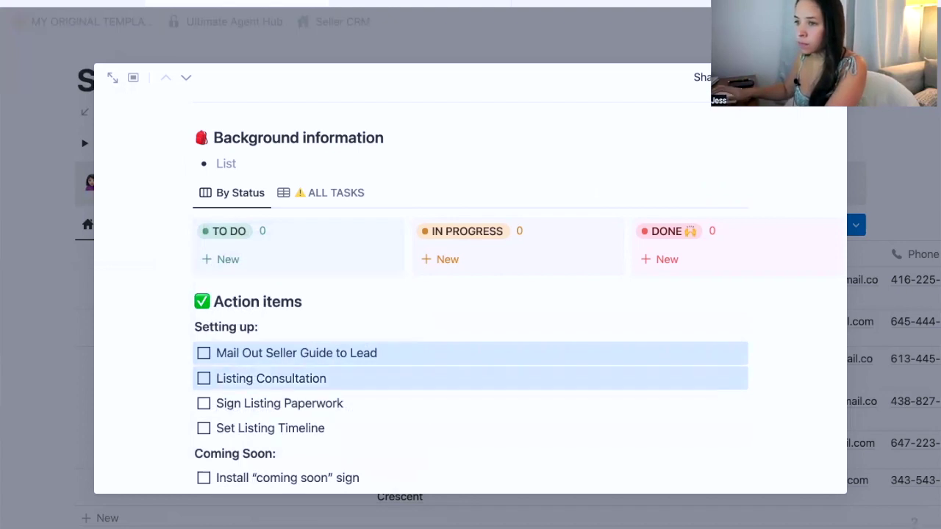
{"action": "key", "text": "shift+Down"}
{"action": "key", "text": "shift+Down"}
{"action": "key", "text": "shift+Down"}
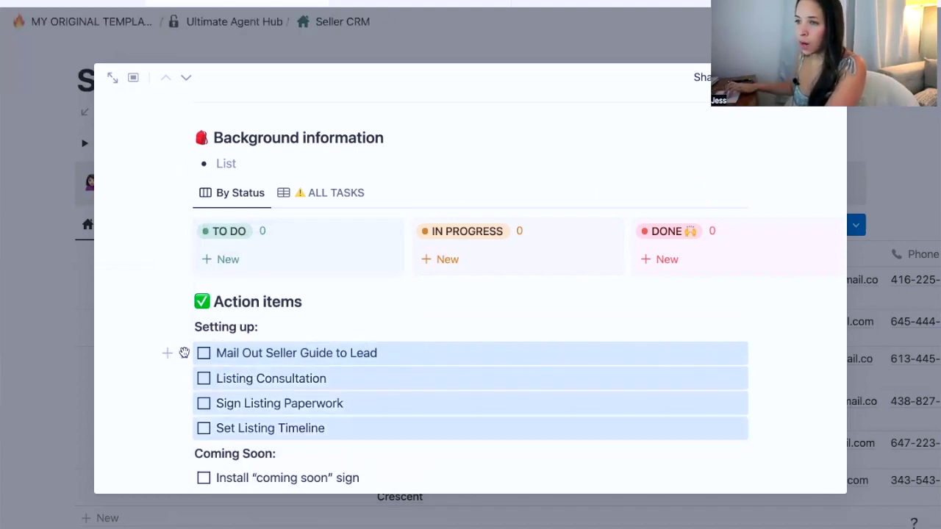
{"action": "mouse_move", "coordinate": [224, 242]}
{"action": "left_mouse_down"}
{"action": "mouse_move", "coordinate": [212, 237]}
{"action": "mouse_move", "coordinate": [217, 246]}
{"action": "left_mouse_up"}
{"action": "left_click_drag", "start_coordinate": [228, 199], "coordinate": [228, 199]}
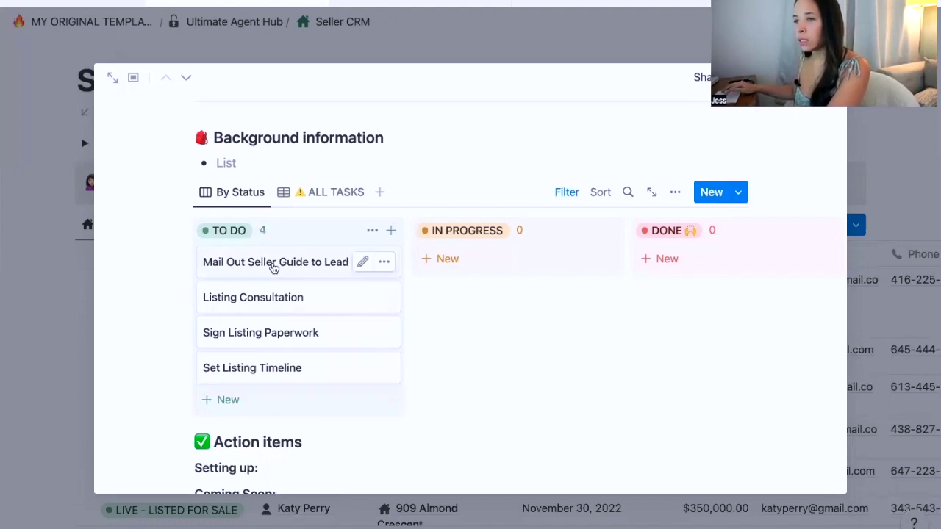
Open the Mail Out Seller Guide to Lead task and set its deadline to February 13, 2023.
{"action": "key", "text": "Escape"}
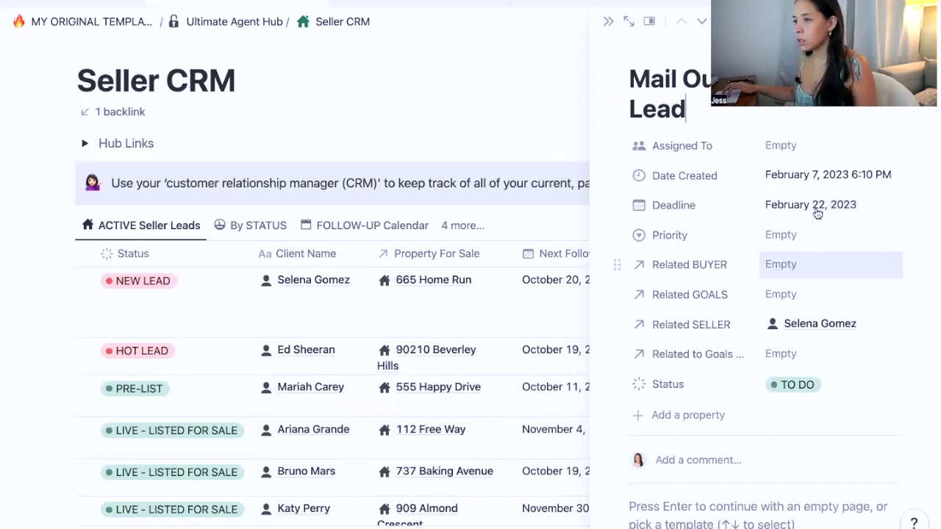
{"action": "left_click", "coordinate": [816, 209]}
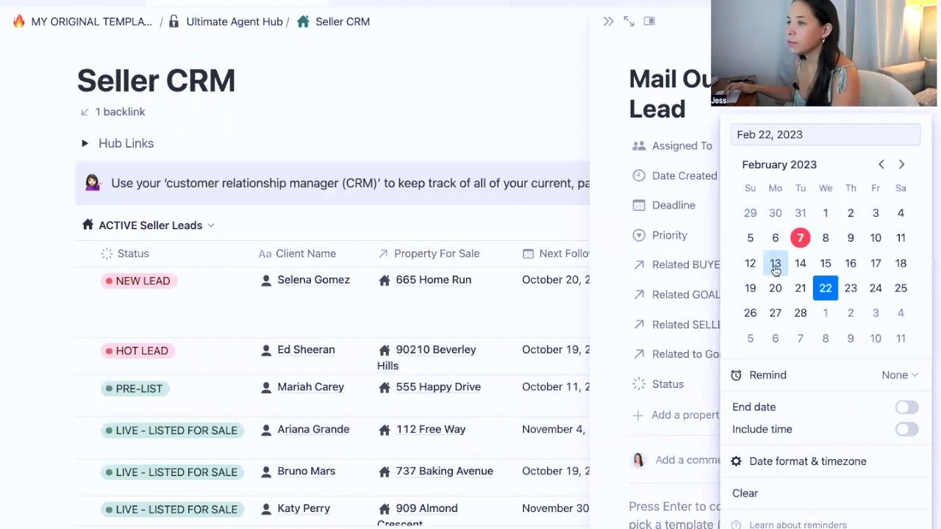
{"action": "left_click", "coordinate": [776, 270]}
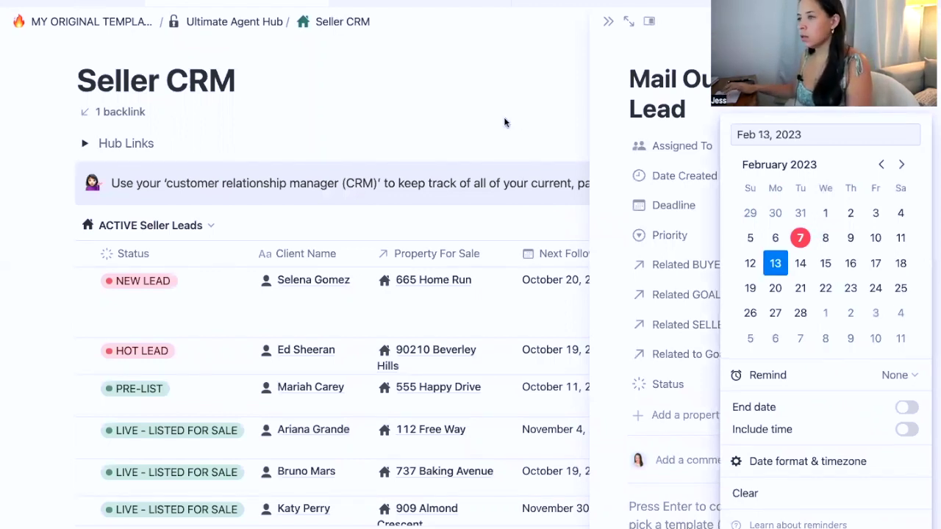
{"action": "left_click", "coordinate": [503, 117]}
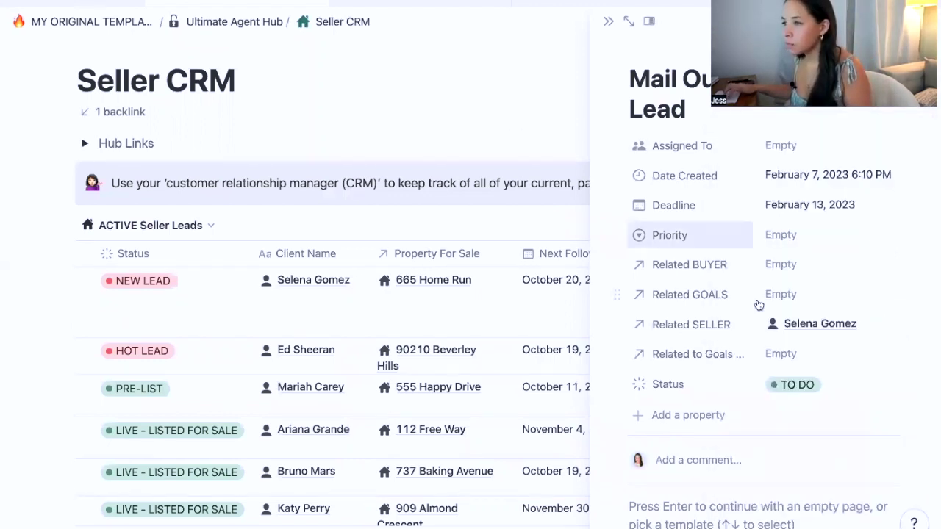
{"action": "key", "text": "Down"}
{"action": "left_click", "coordinate": [460, 89]}
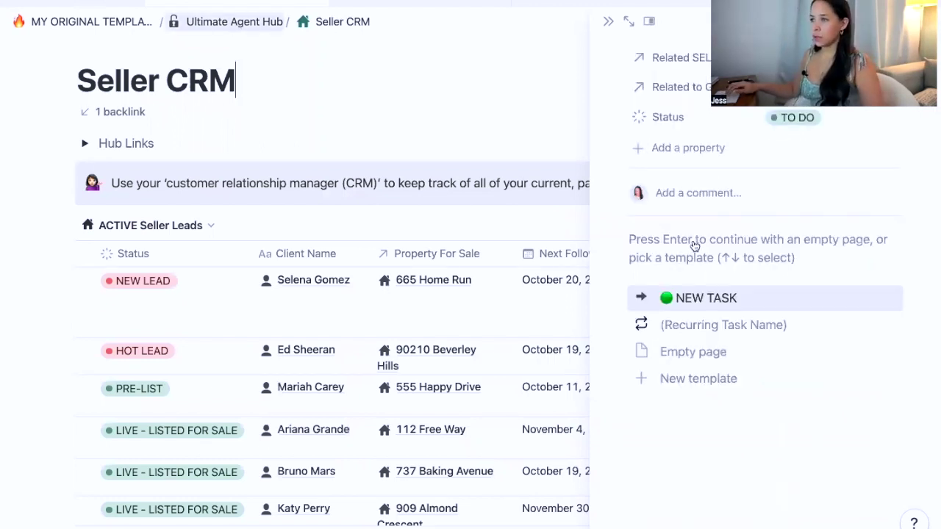
Go to the Ultimate Agent Hub and check the TODAY'S TASKS lists, including DUE NEXT 7 DAYS.
{"action": "key", "text": "ctrl+bracketleft"}
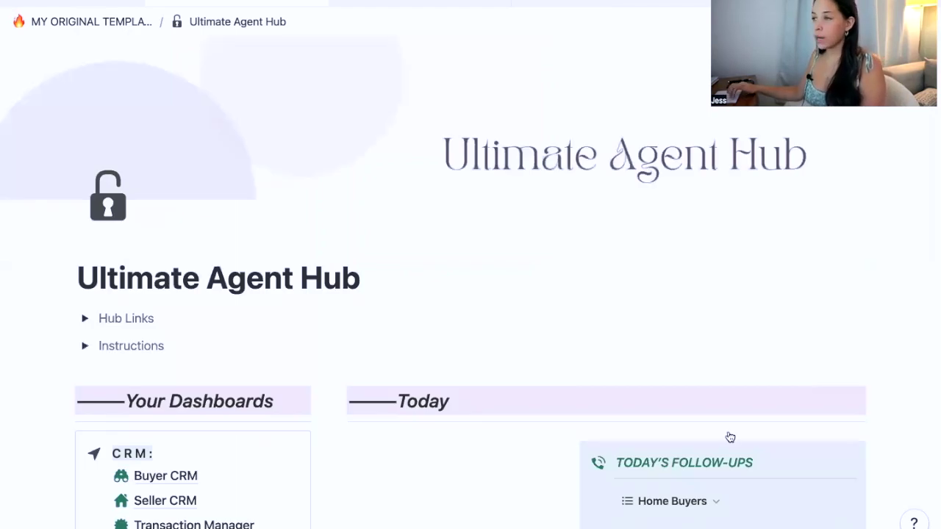
{"action": "scroll", "coordinate": [731, 426], "scroll_direction": "down", "scroll_amount": 3}
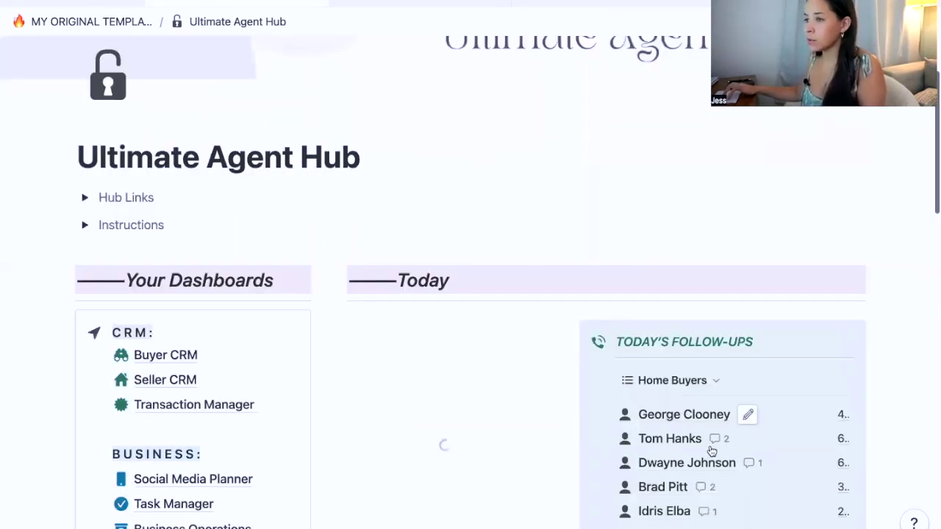
{"action": "scroll", "coordinate": [710, 447], "scroll_direction": "down", "scroll_amount": 5}
{"action": "scroll", "coordinate": [704, 449], "scroll_direction": "down", "scroll_amount": 1}
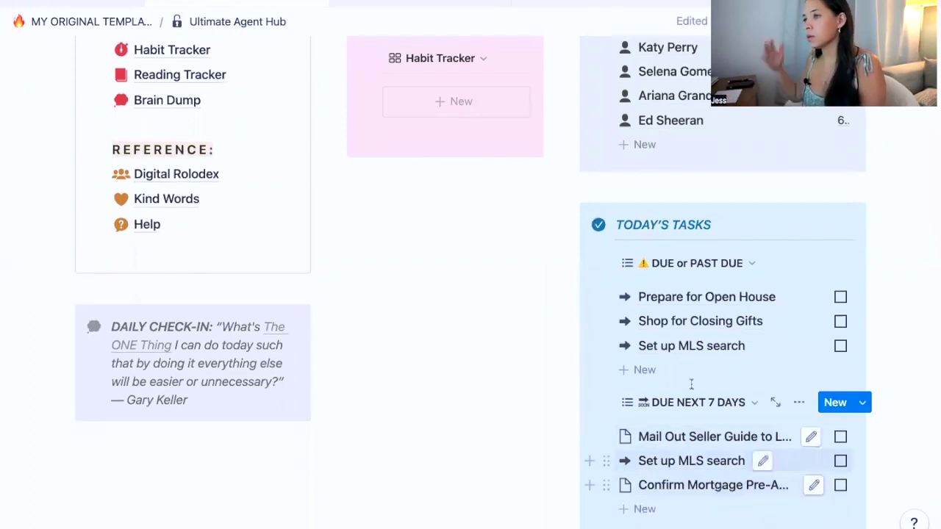
{"action": "scroll", "coordinate": [504, 277], "scroll_direction": "up", "scroll_amount": 10}
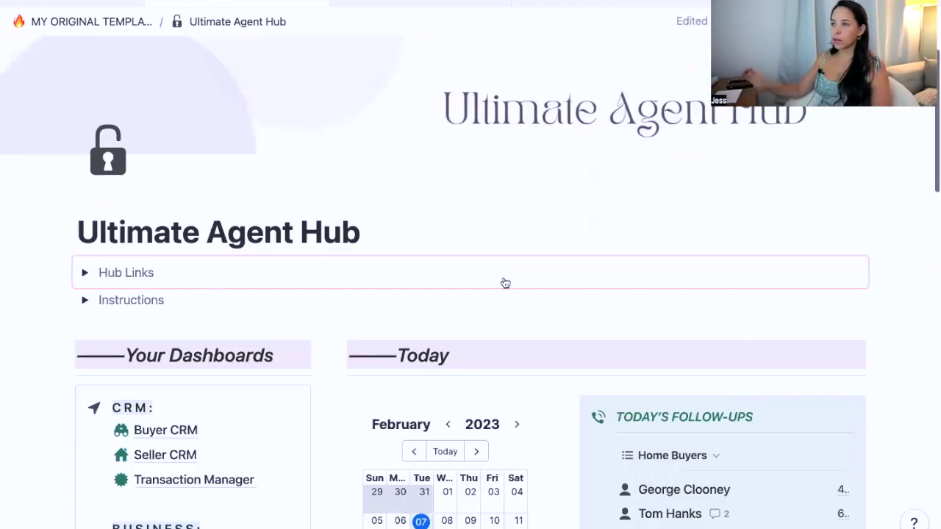
Open the Task Manager from the hub's dashboards and review the deadlines and related buyers and sellers in the ALL TASKS table.
{"action": "scroll", "coordinate": [505, 282], "scroll_direction": "down", "scroll_amount": 3}
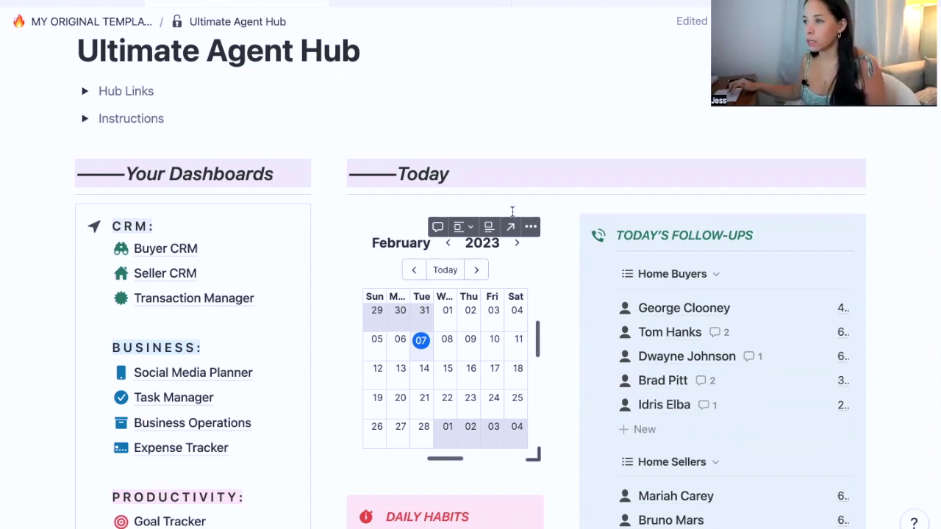
{"action": "scroll", "coordinate": [200, 316], "scroll_direction": "down", "scroll_amount": 1}
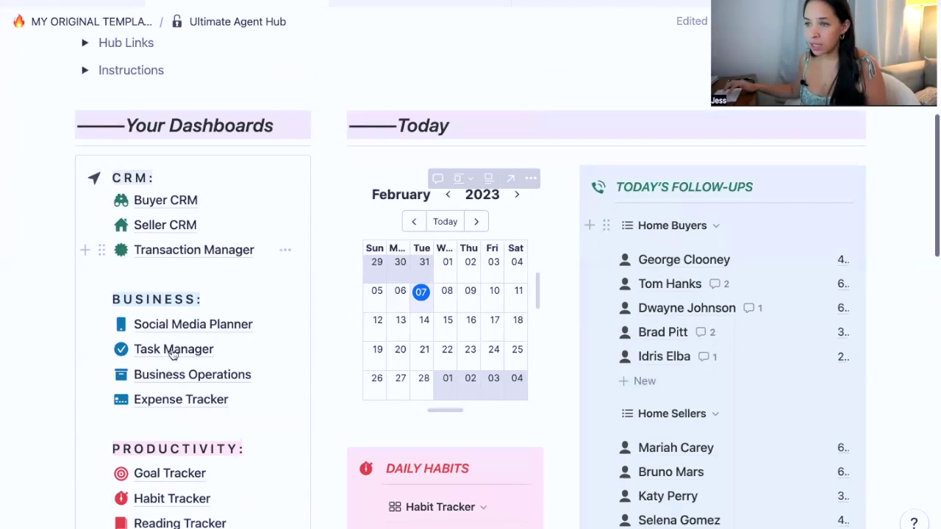
{"action": "left_click", "coordinate": [172, 351]}
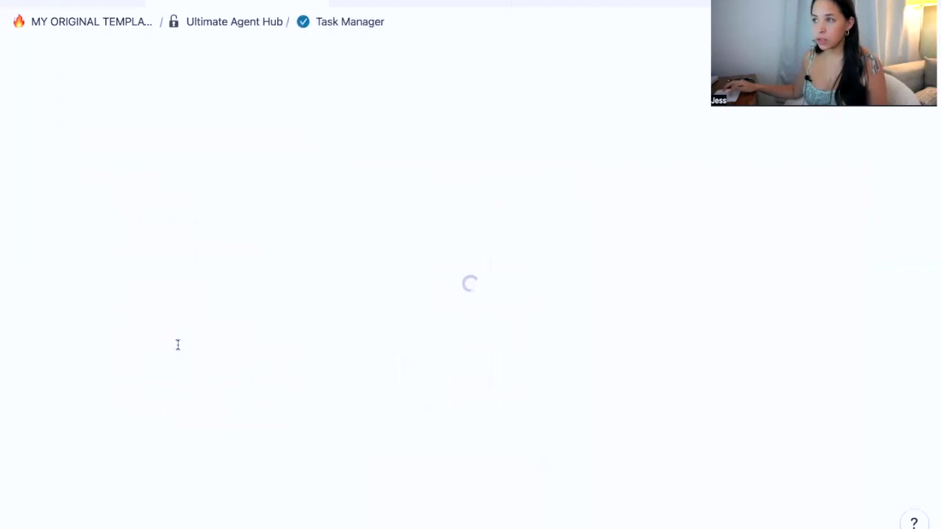
{"action": "mouse_move", "coordinate": [538, 191]}
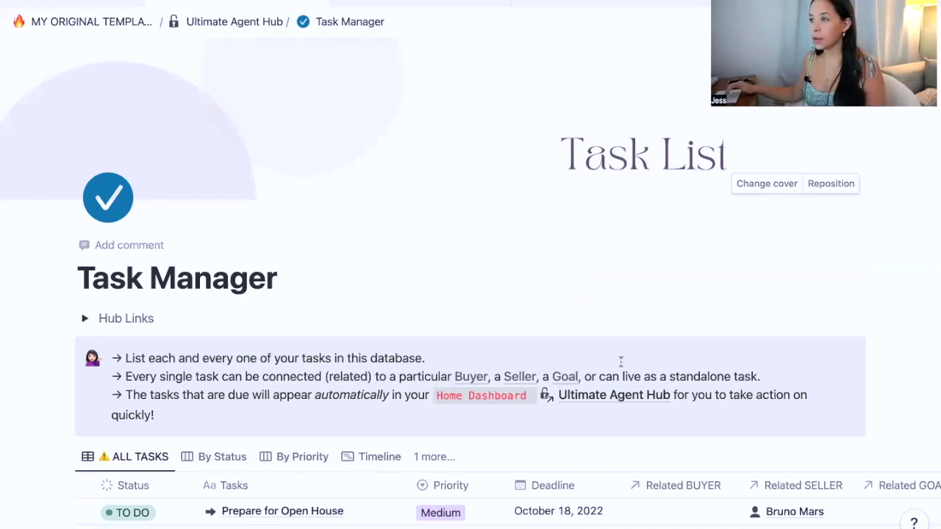
{"action": "scroll", "coordinate": [620, 360], "scroll_direction": "down", "scroll_amount": 2}
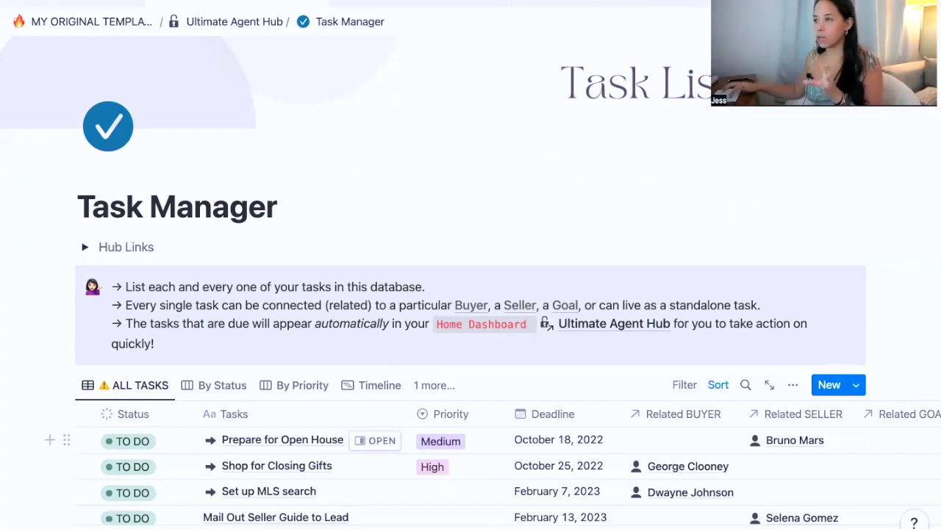
{"action": "scroll", "coordinate": [512, 423], "scroll_direction": "down", "scroll_amount": 1}
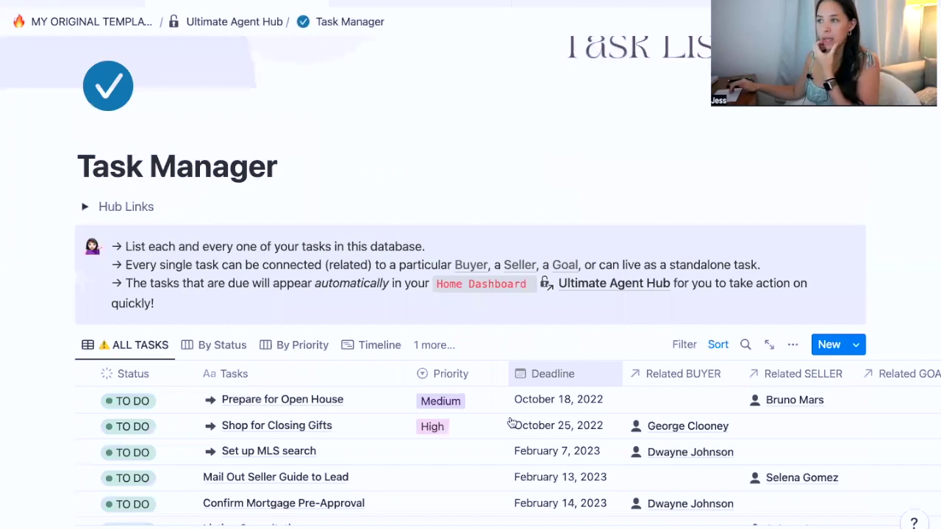
{"action": "scroll", "coordinate": [512, 423], "scroll_direction": "down", "scroll_amount": 2}
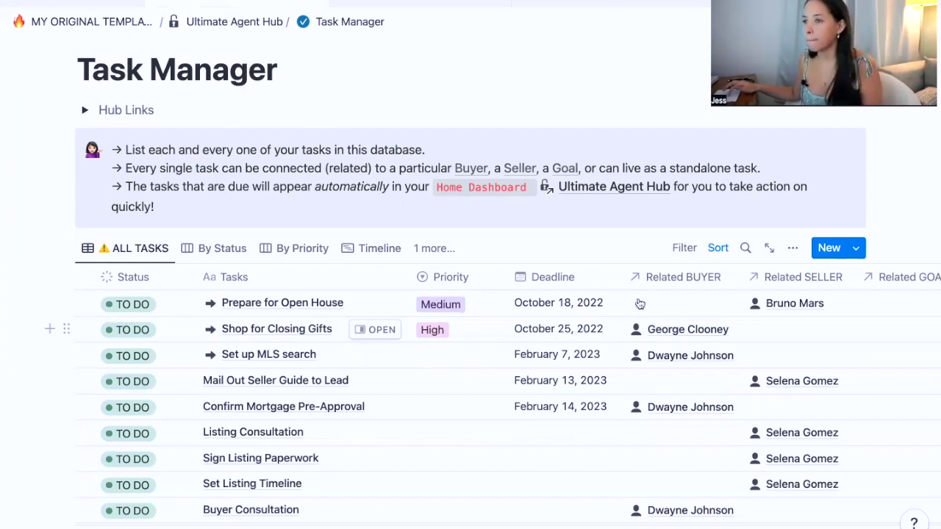
{"action": "scroll", "coordinate": [610, 388], "scroll_direction": "down", "scroll_amount": 4}
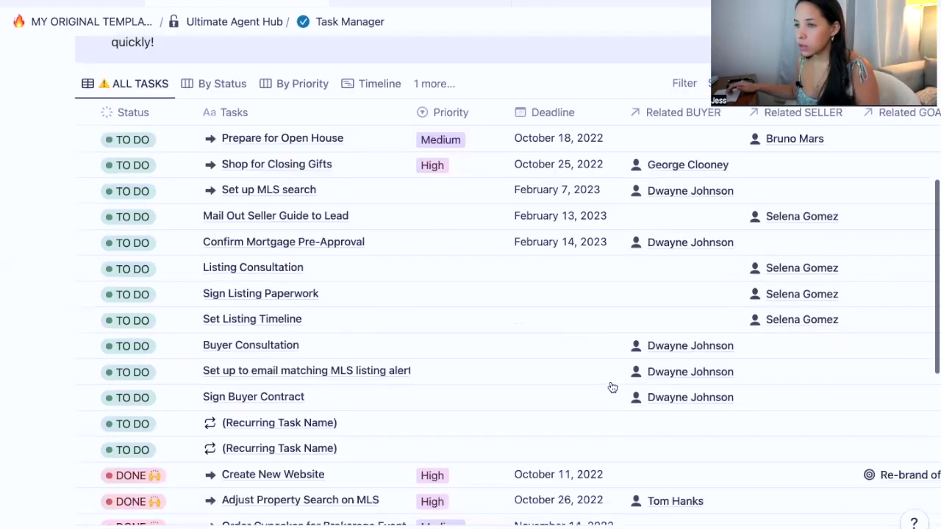
{"action": "scroll", "coordinate": [612, 388], "scroll_direction": "down", "scroll_amount": 4}
{"action": "scroll", "coordinate": [612, 387], "scroll_direction": "up", "scroll_amount": 5}
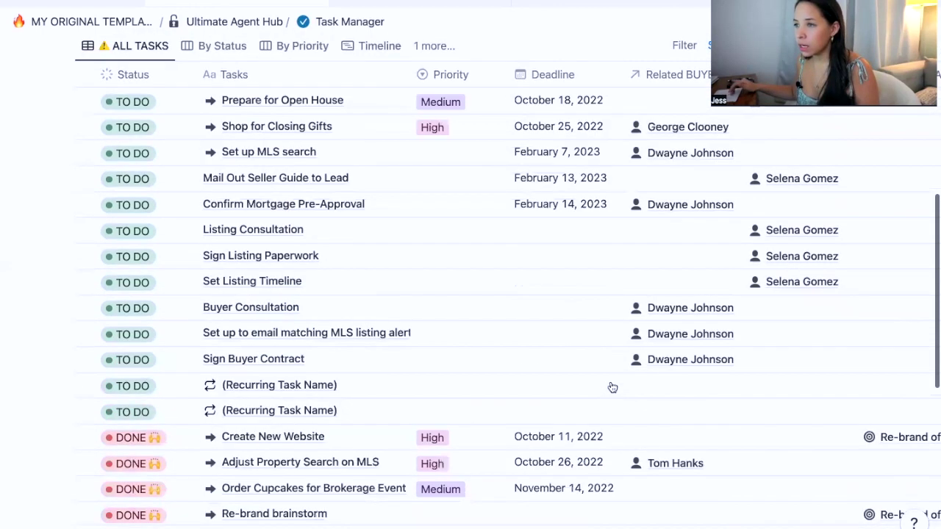